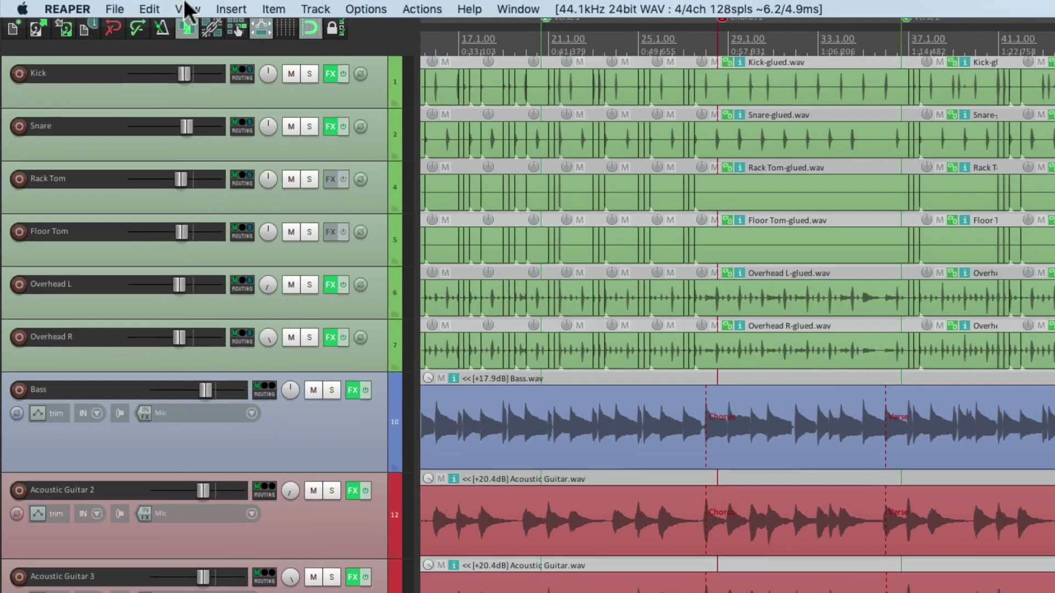
# Open the FX browser and filter the full plug-in list by "eq"
pyautogui.click(189, 9)
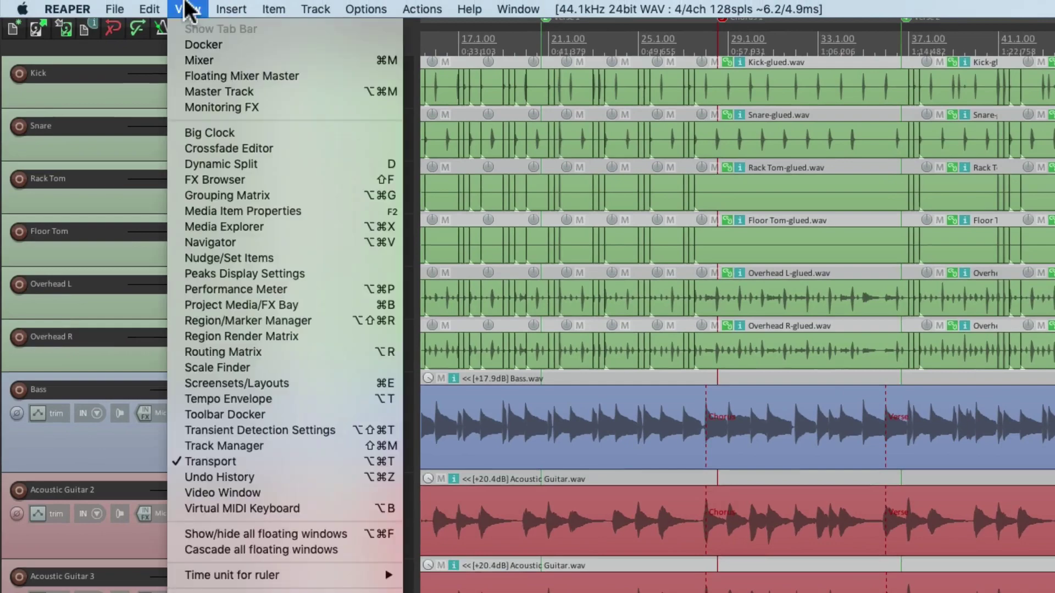
pyautogui.click(172, 179)
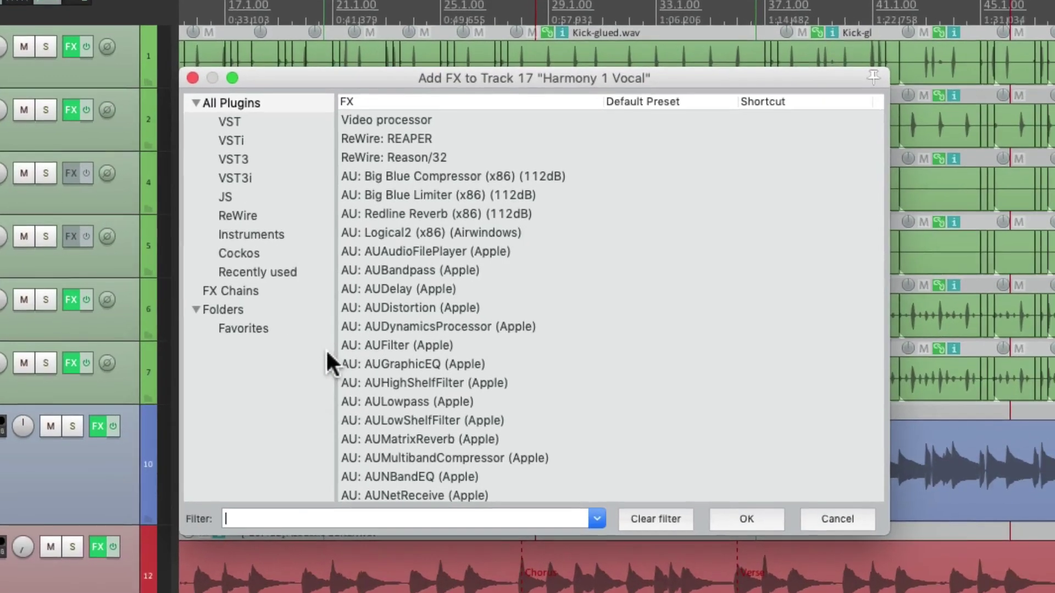
pyautogui.click(302, 105)
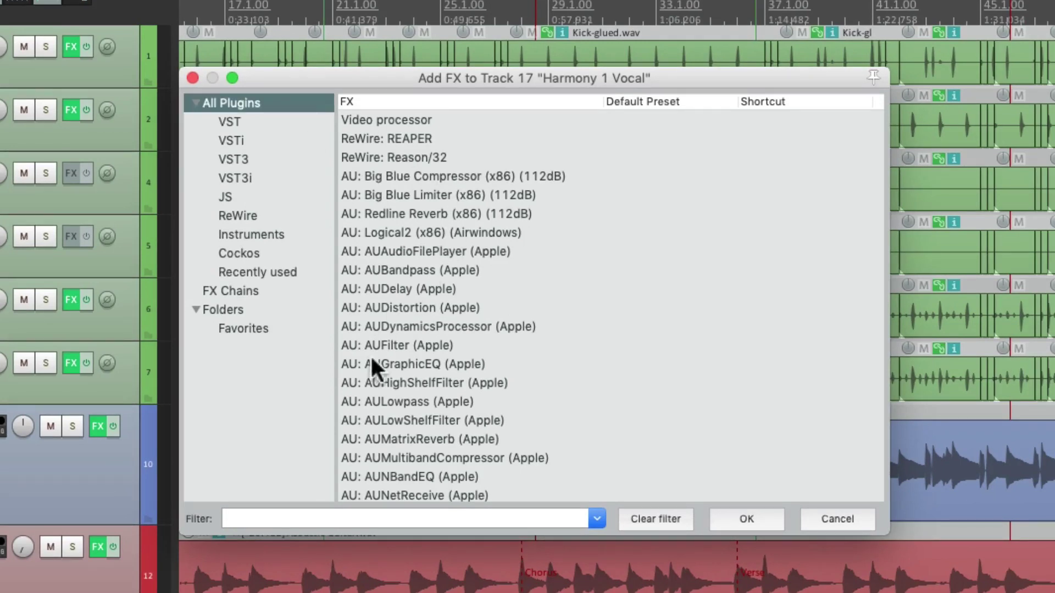
pyautogui.click(366, 518)
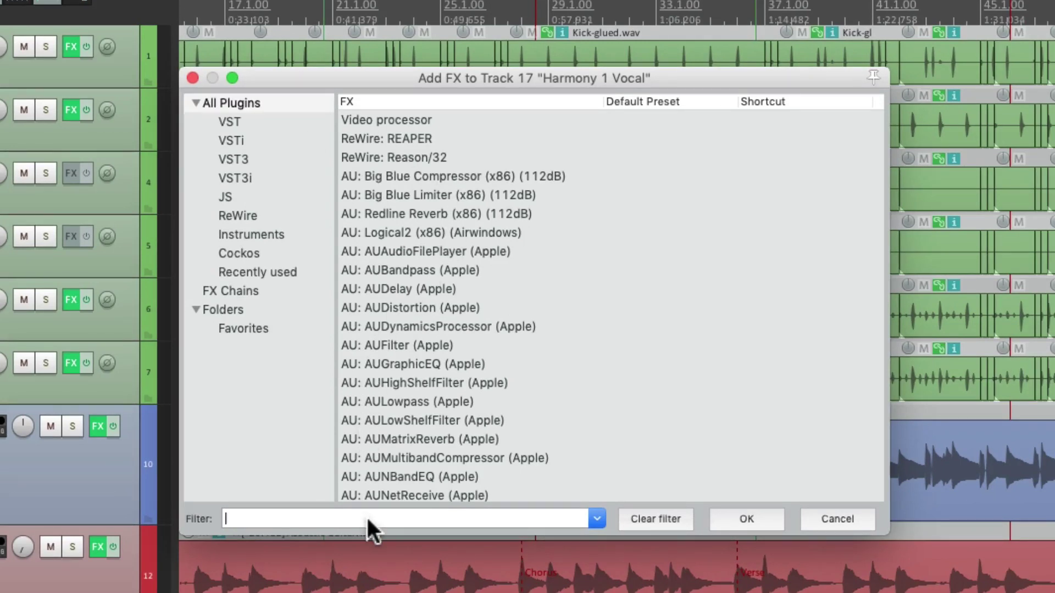
pyautogui.write('eq')
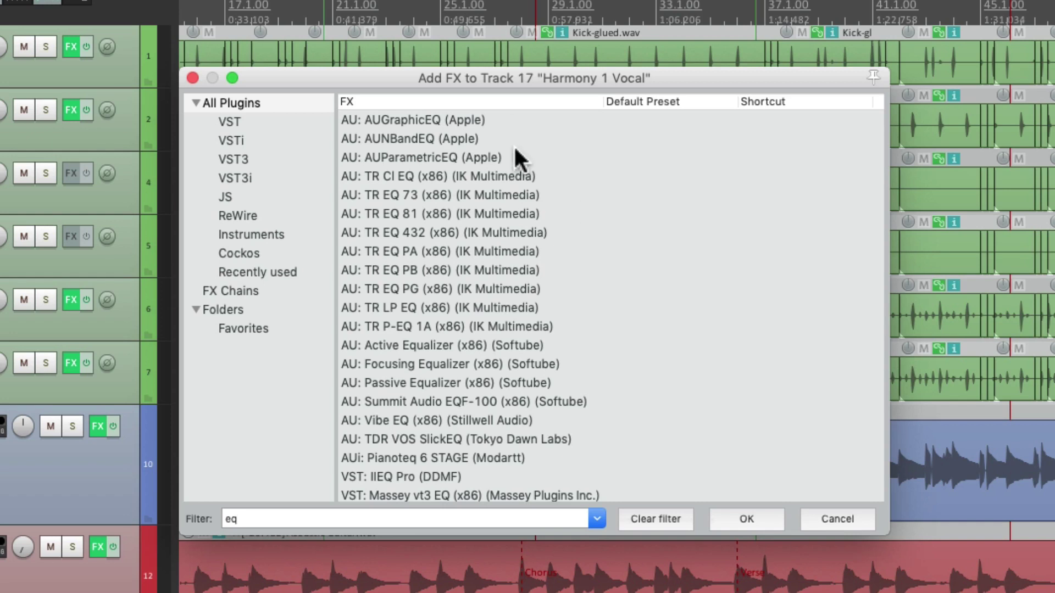
pyautogui.scroll(-5, 516, 157)
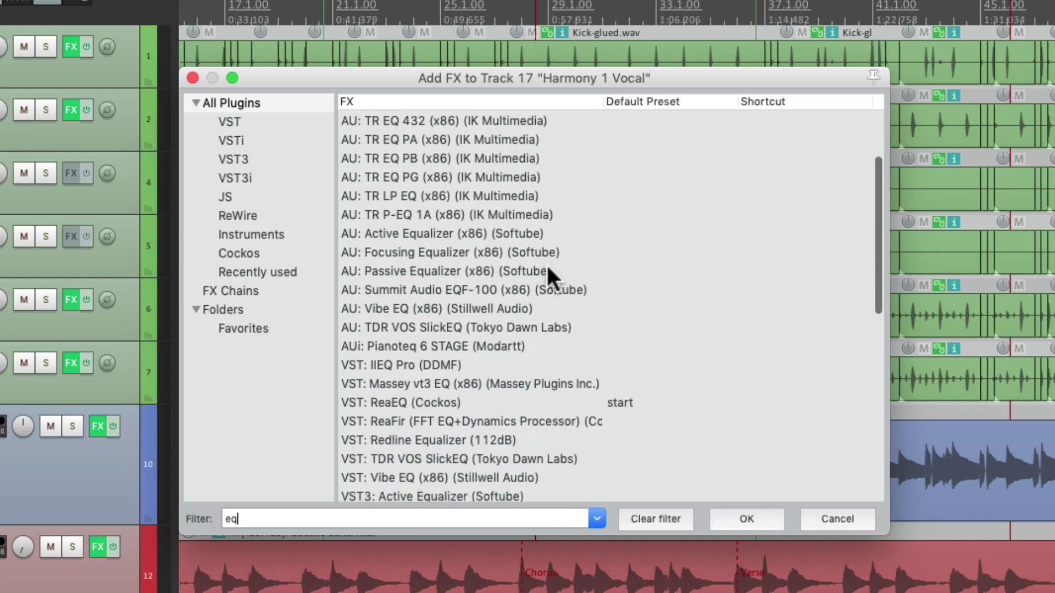
# Filter the plug-in list by "comp" to review the compressors, and clear the filter
pyautogui.doubleClick(436, 513)
pyautogui.write('comp')
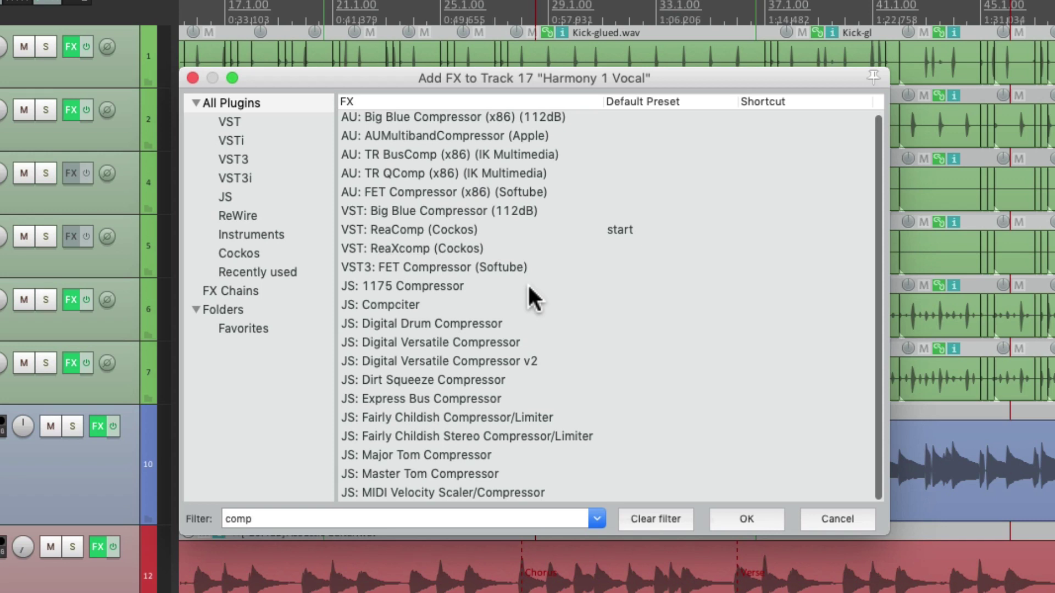
pyautogui.scroll(1, 528, 286)
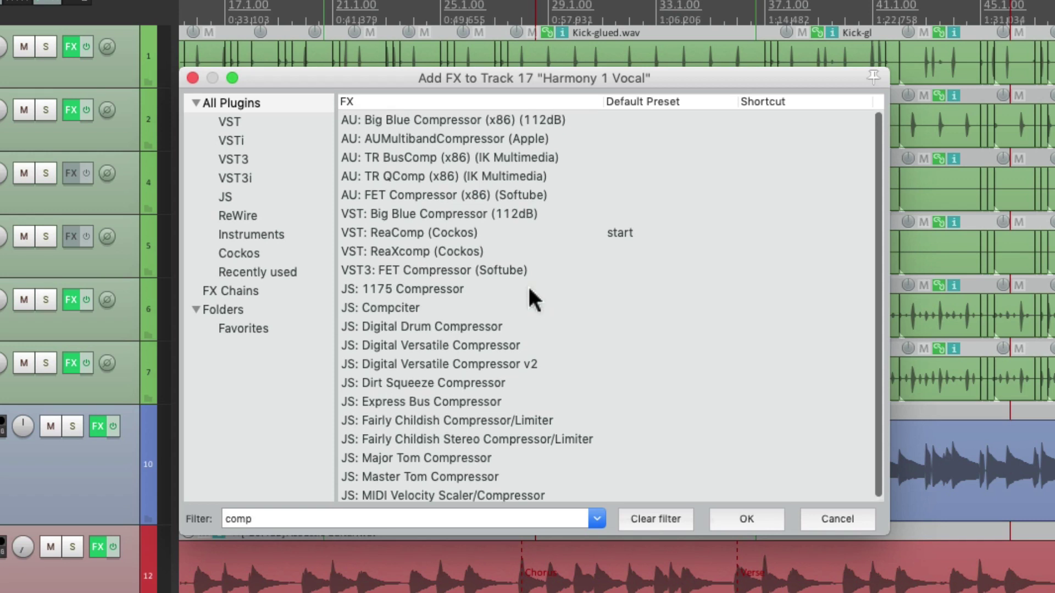
pyautogui.click(655, 520)
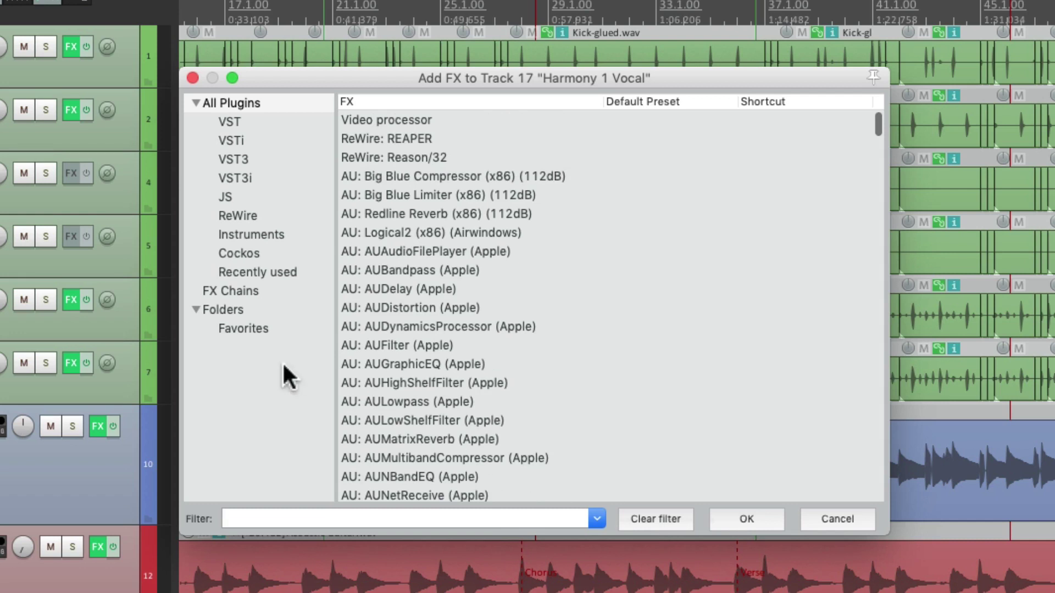
# Create a smart folder named EQ in the FX browser with the filter "eq"
pyautogui.rightClick(255, 355)
pyautogui.click(267, 370)
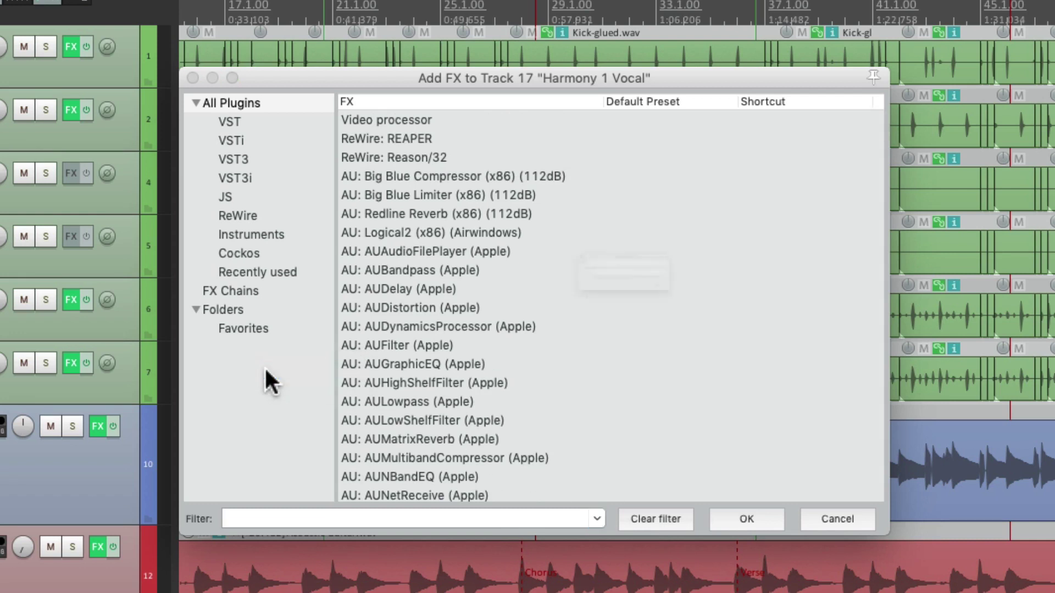
pyautogui.write('EQ')
pyautogui.click(419, 252)
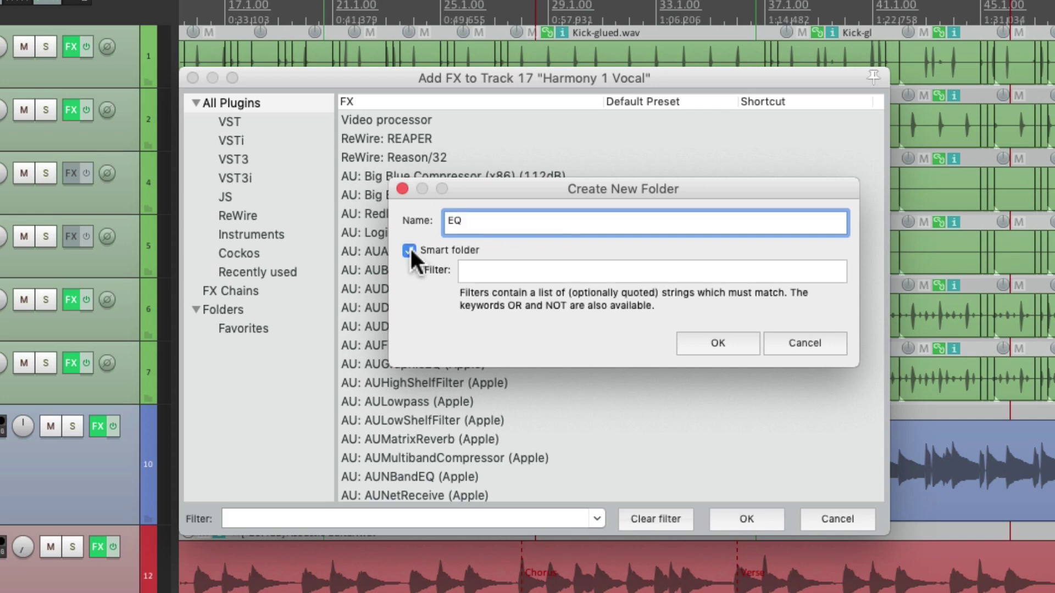
pyautogui.click(516, 269)
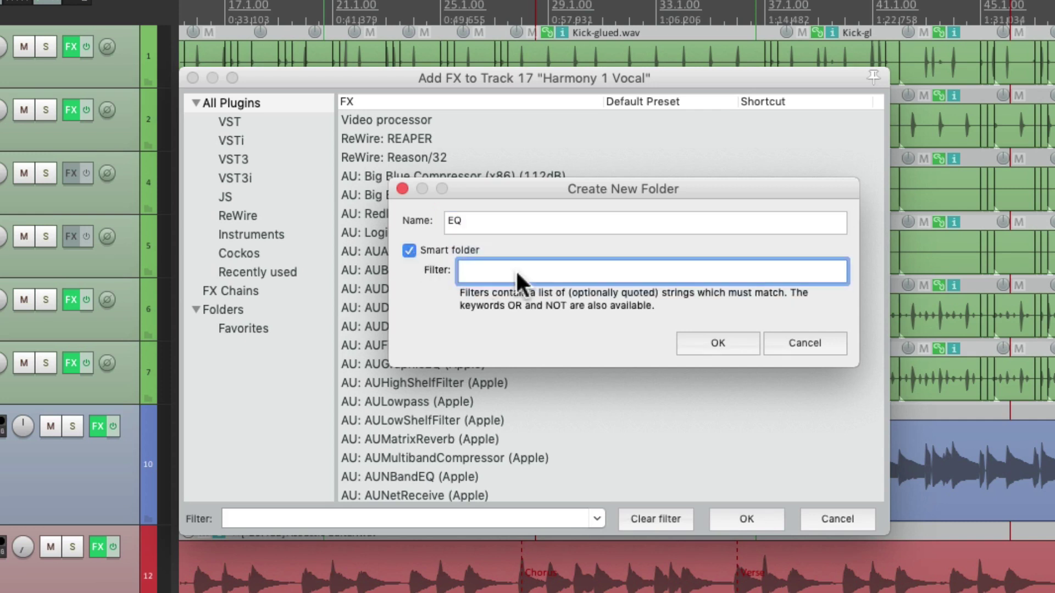
pyautogui.write('eq')
pyautogui.click(706, 343)
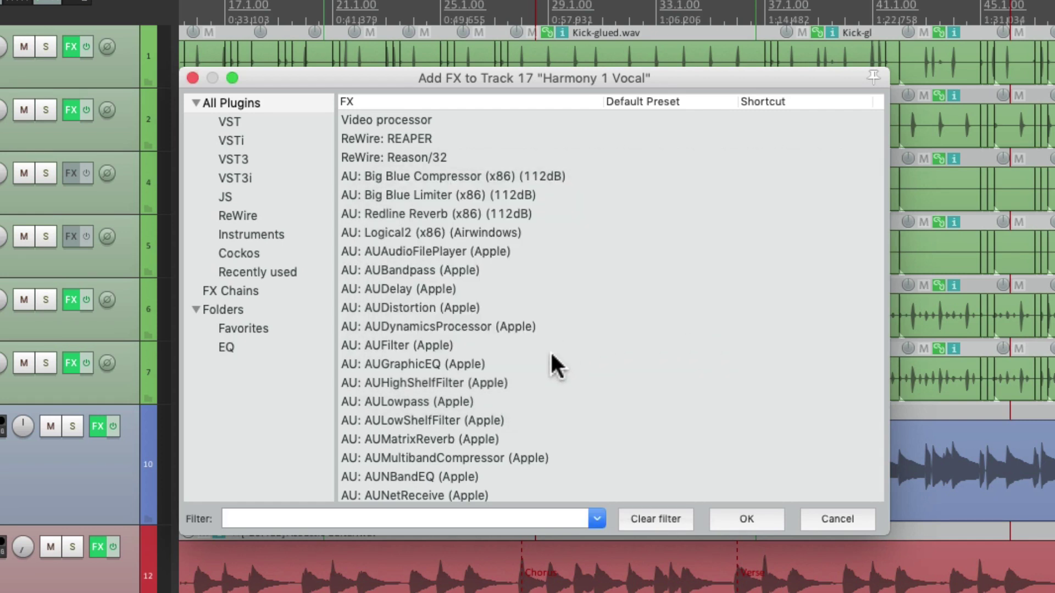
# Review the plug-ins collected in the EQ smart folder
pyautogui.click(280, 346)
pyautogui.scroll(-5, 478, 278)
pyautogui.scroll(5, 511, 274)
pyautogui.scroll(-1, 579, 305)
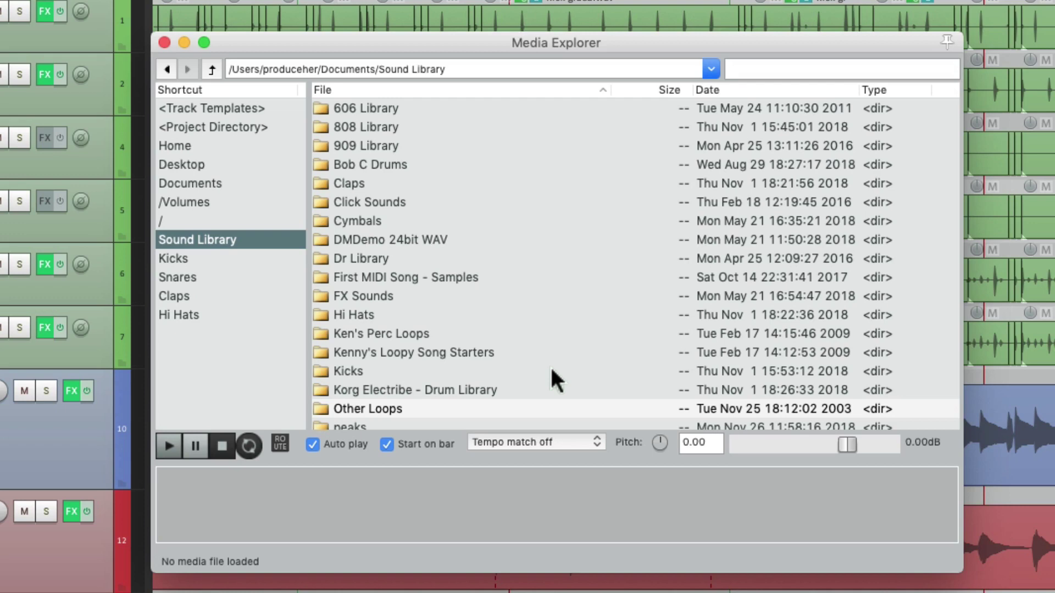
# Open the Other Loops folder of the Sound Library in the Media Explorer and filter its files by "loop"
pyautogui.doubleClick(426, 409)
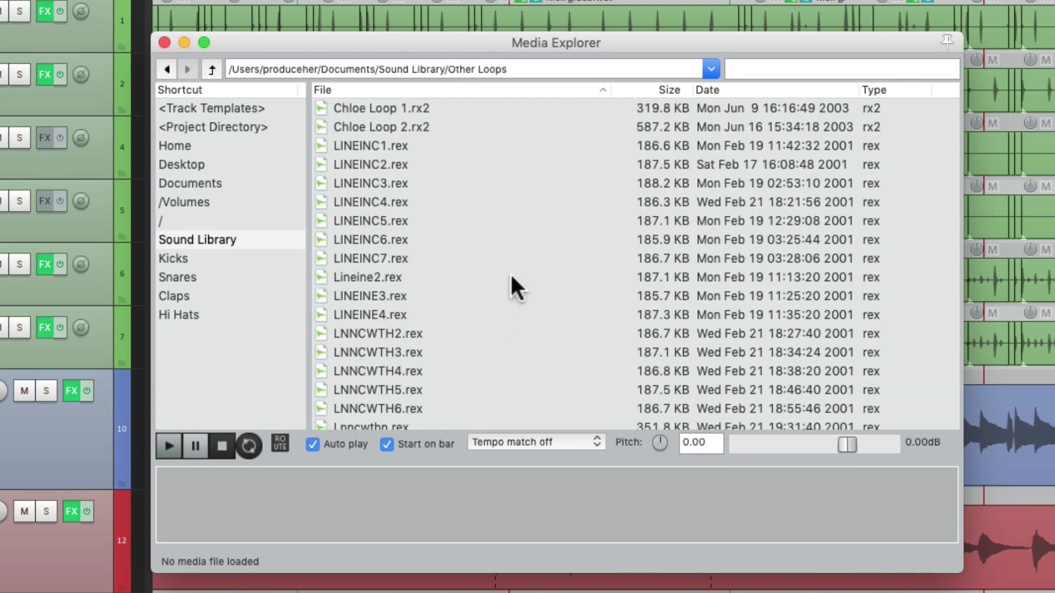
pyautogui.scroll(-5, 516, 285)
pyautogui.scroll(5, 516, 285)
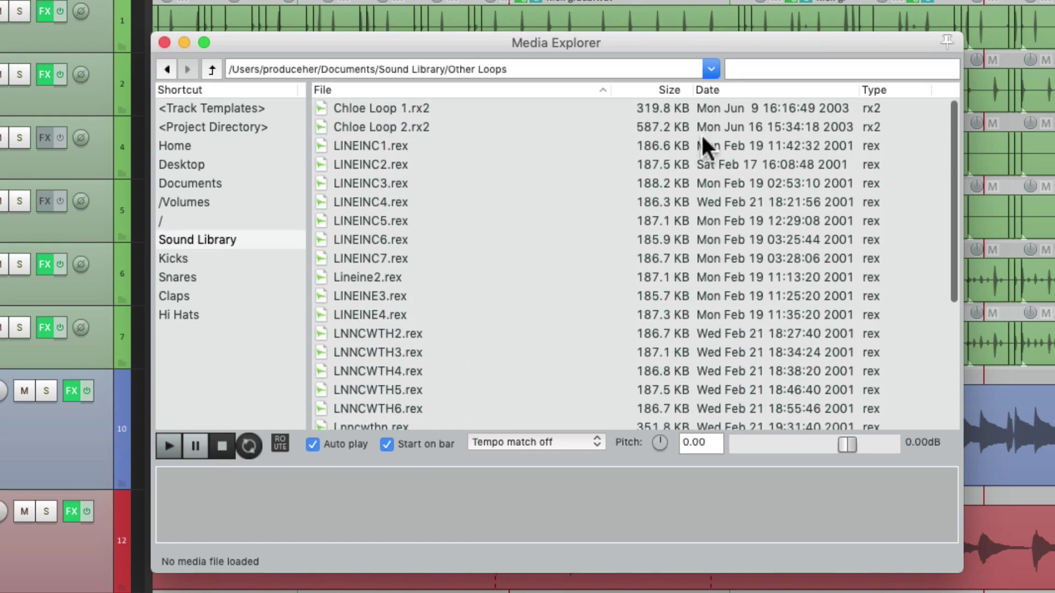
pyautogui.click(783, 67)
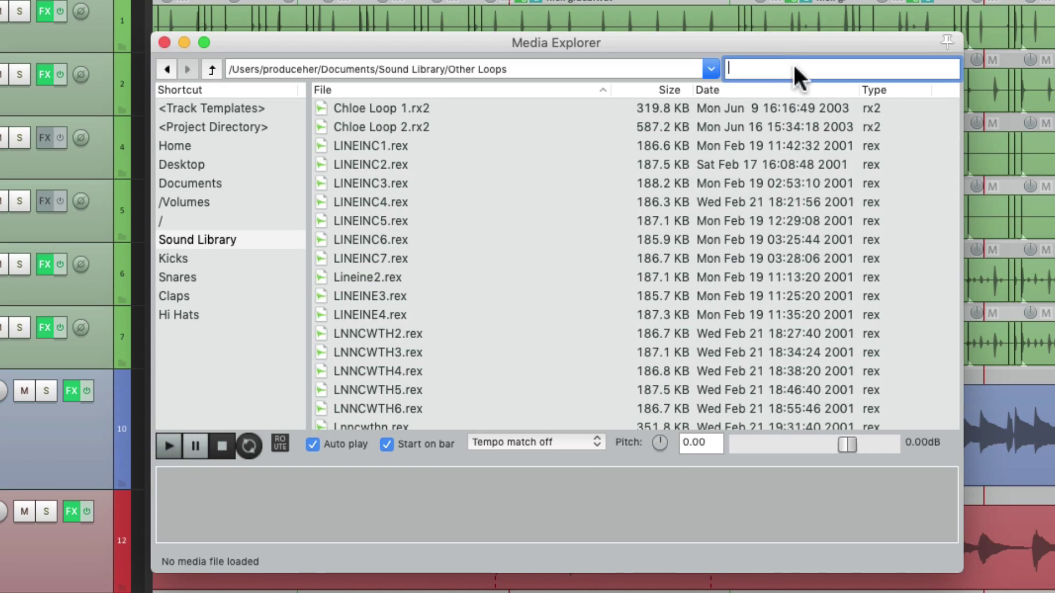
pyautogui.write('loop')
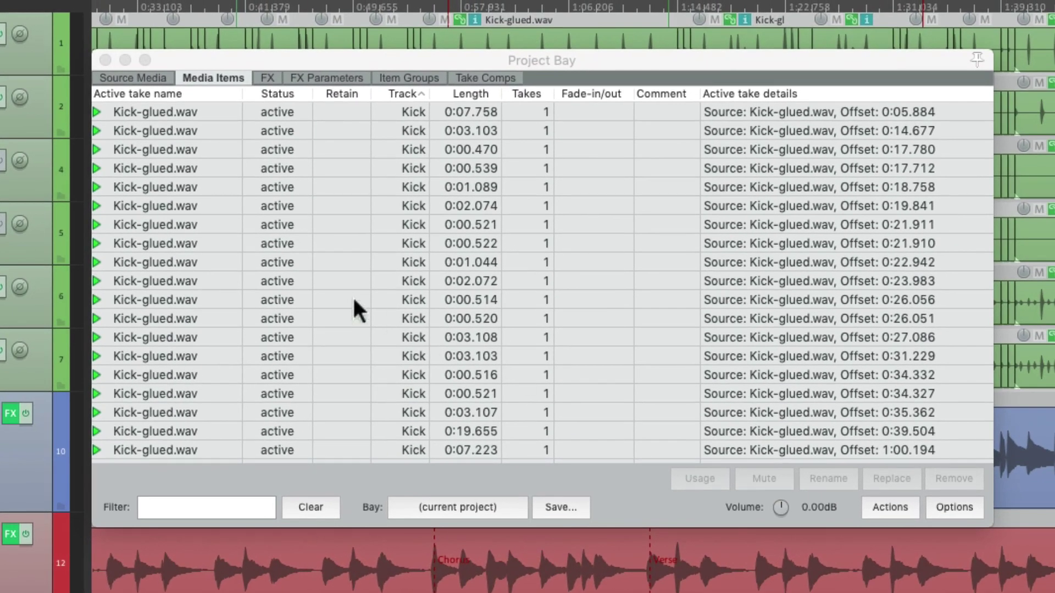
# Look through the project bay's source media, media items and FX lists, returning to the media items
pyautogui.click(156, 76)
pyautogui.click(211, 79)
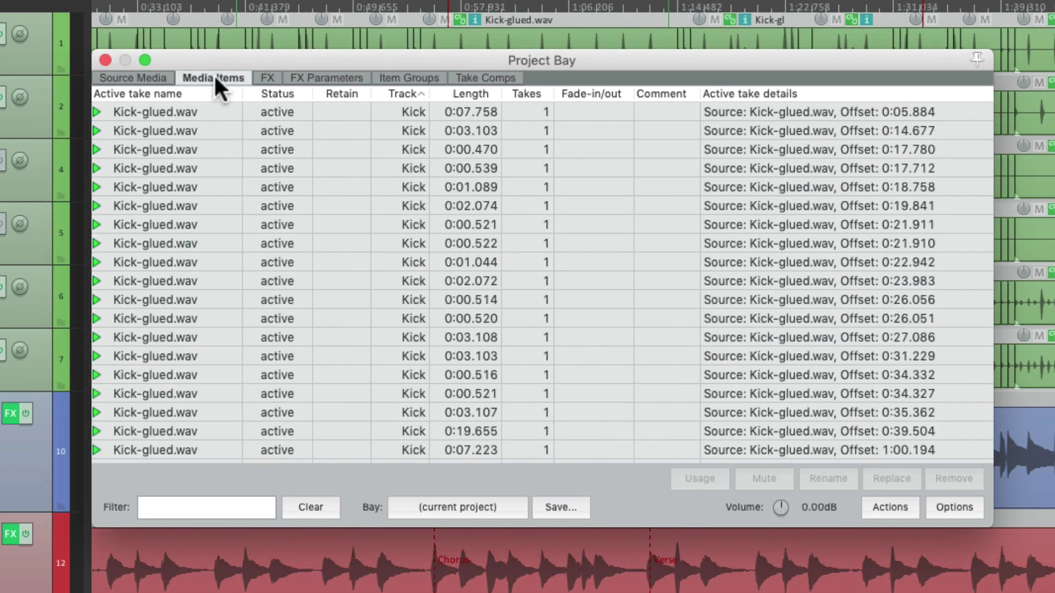
pyautogui.click(266, 78)
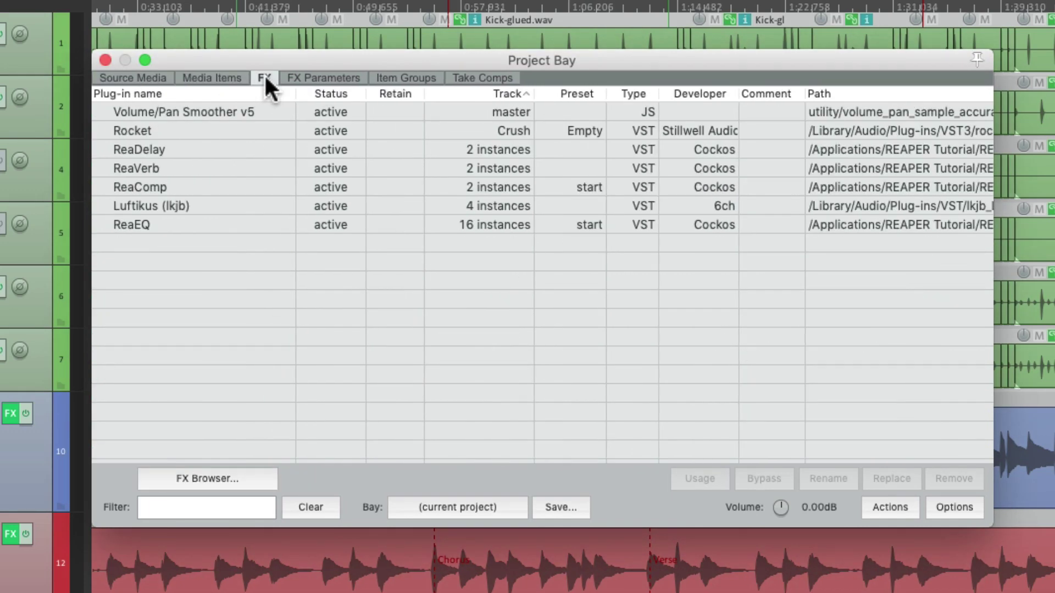
pyautogui.click(222, 77)
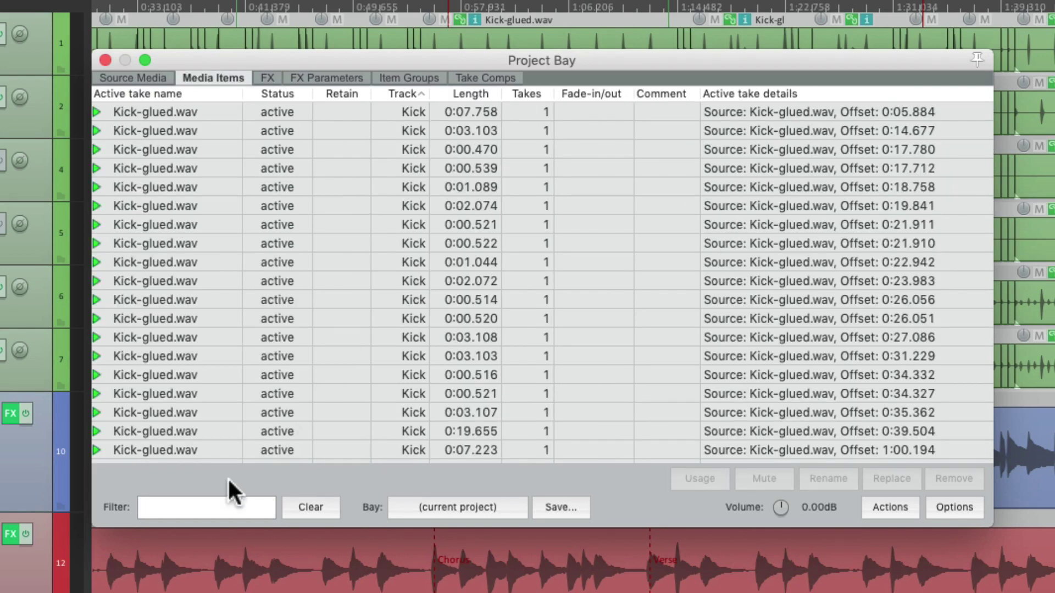
# Filter the project bay's media items by "vocal" and look through the matching takes
pyautogui.click(219, 503)
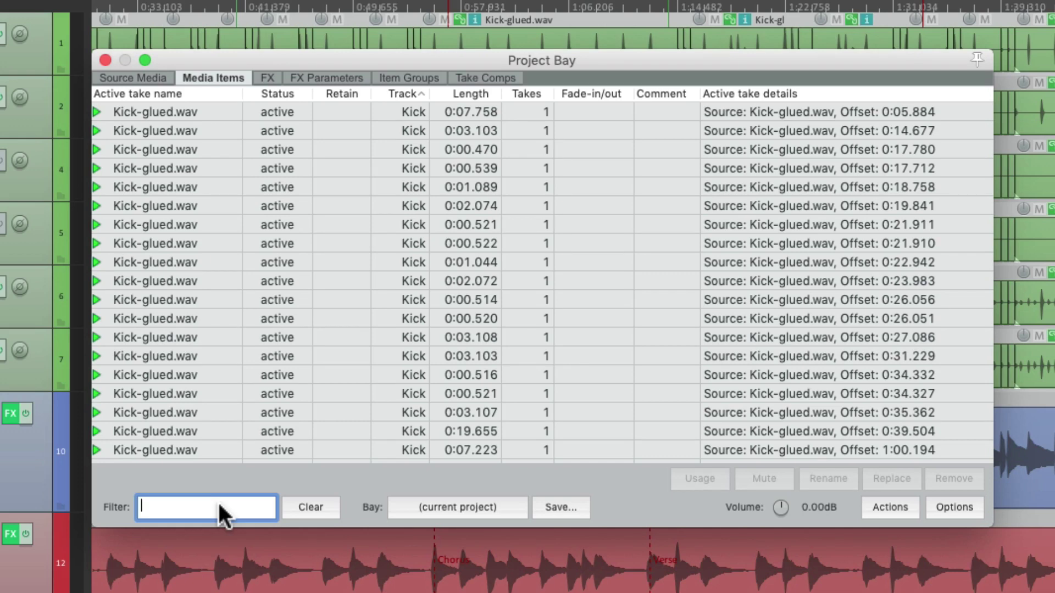
pyautogui.write('vocal')
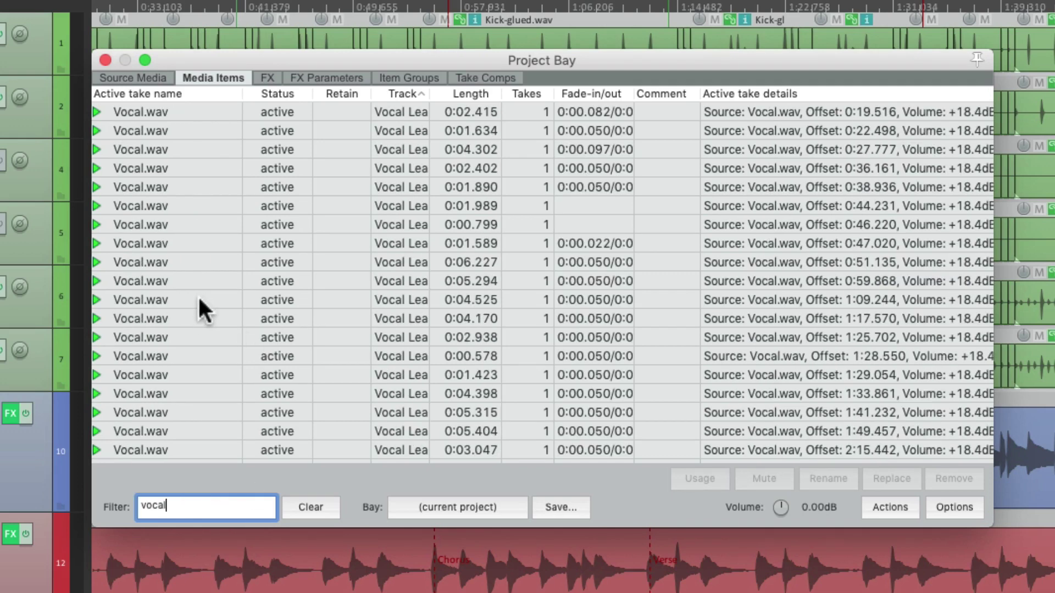
pyautogui.scroll(-10, 198, 301)
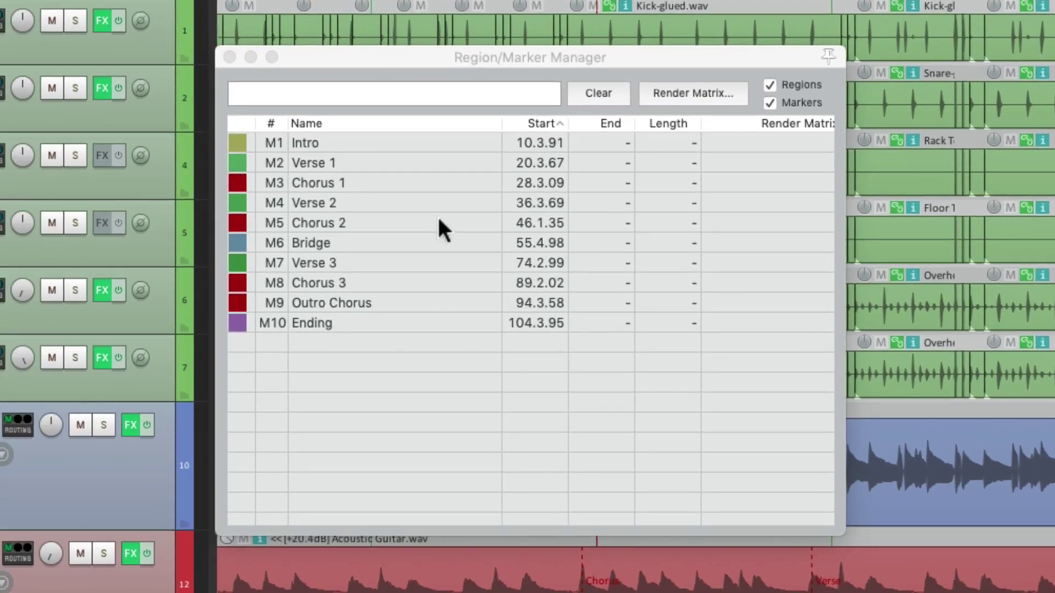
# Filter the Region/Marker Manager list by "verse"
pyautogui.click(428, 92)
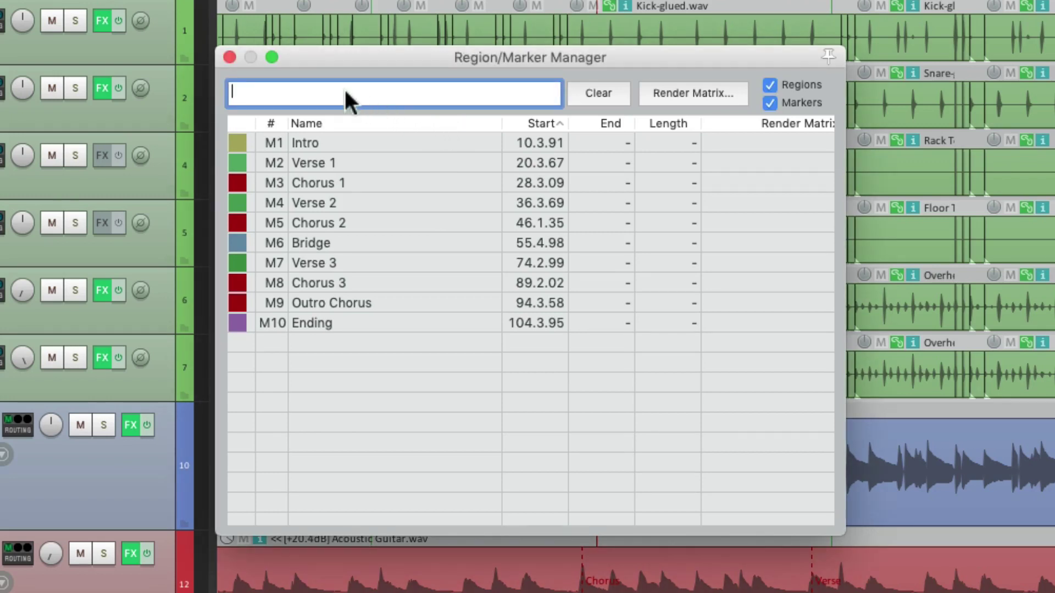
pyautogui.write('verse')
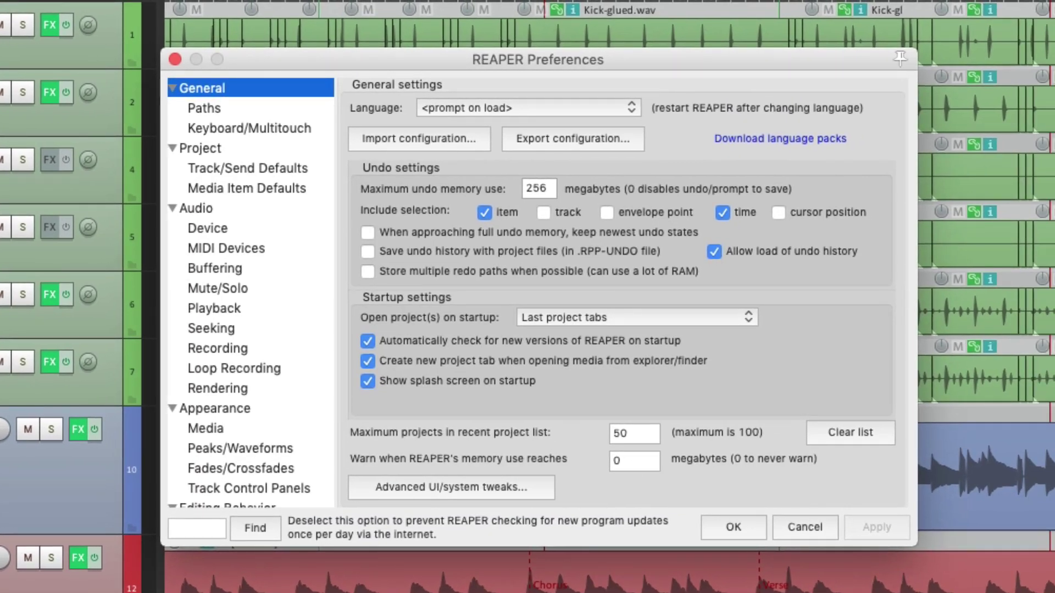
# Search the REAPER preferences for "take" and step through the matches to the media item appearance settings
pyautogui.click(212, 533)
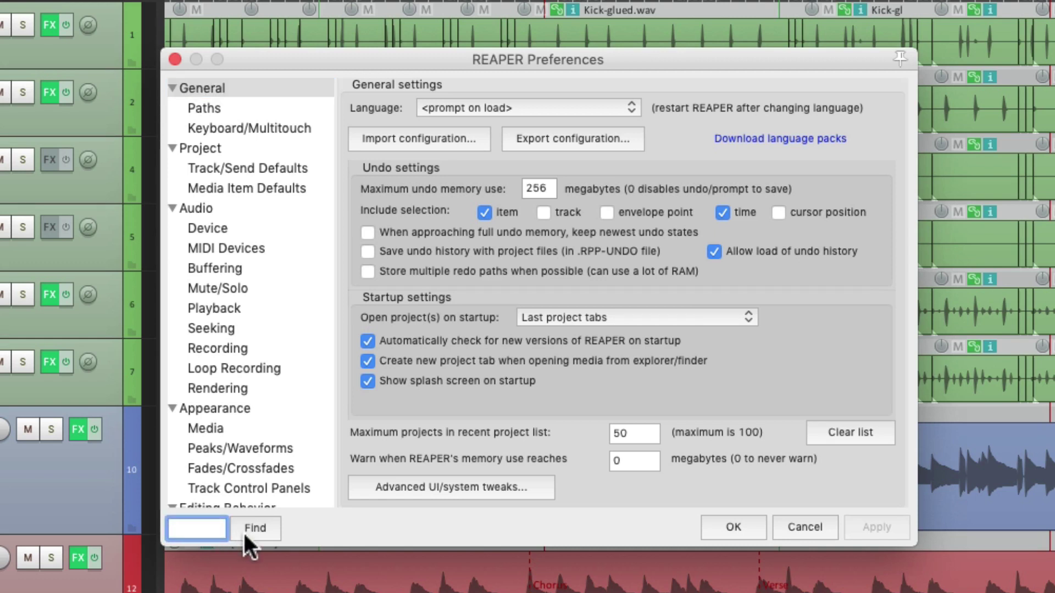
pyautogui.write('take')
pyautogui.click(246, 535)
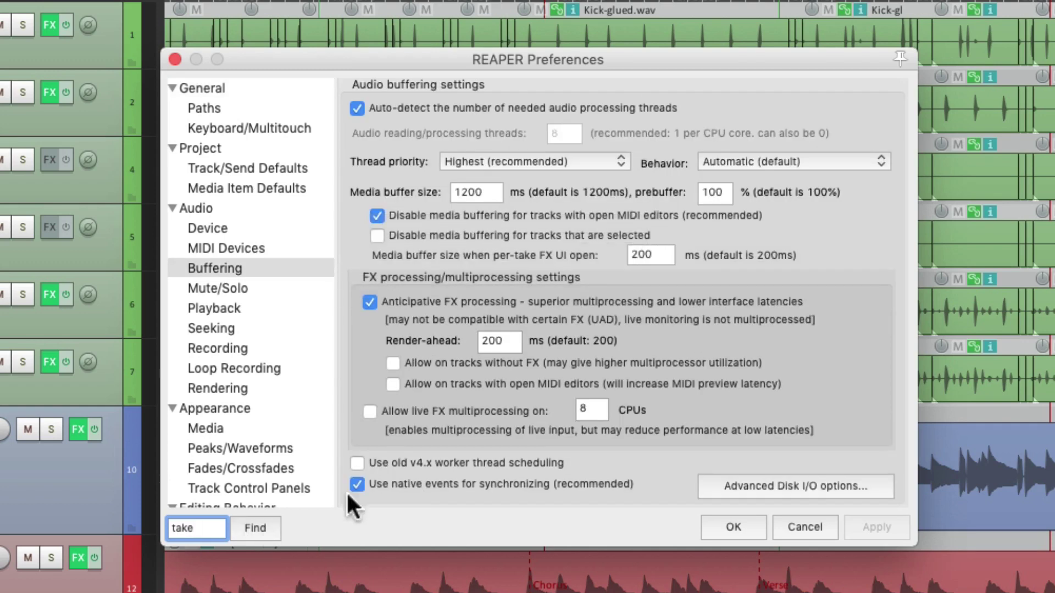
pyautogui.moveTo(477, 317)
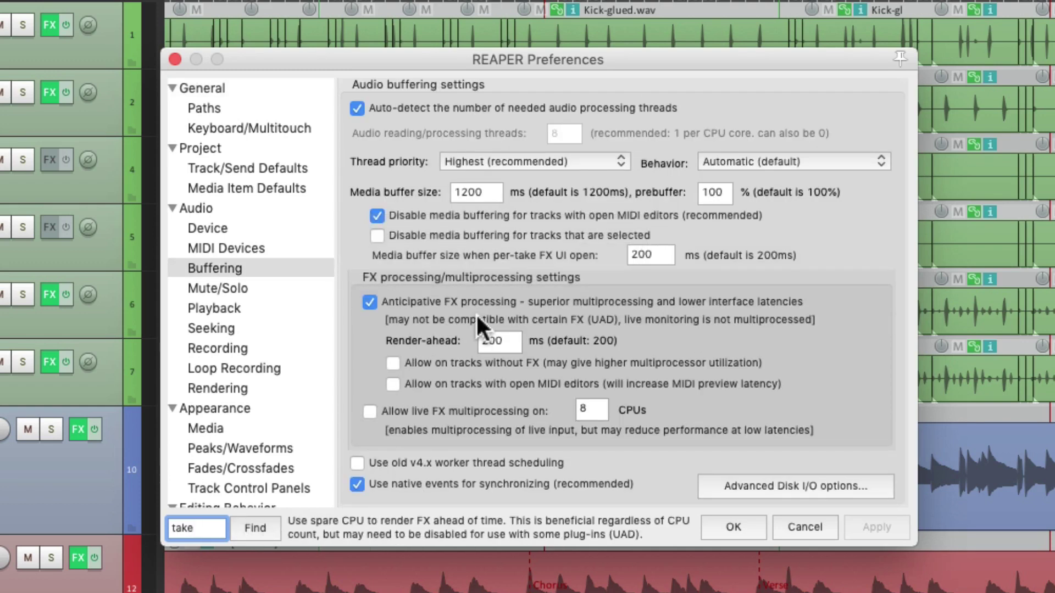
pyautogui.click(259, 530)
pyautogui.click(259, 530)
pyautogui.click(259, 530)
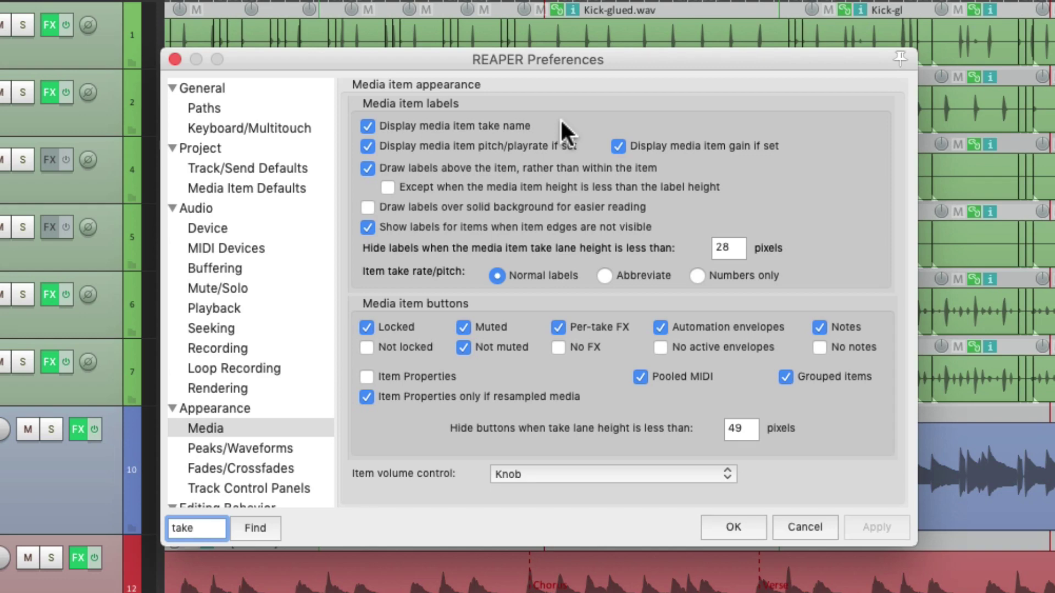
# Append "NOT vst:" to the FX filter string in the Plug-ins preferences, after the existing Waves AU exclusion
pyautogui.scroll(-5, 244, 298)
pyautogui.scroll(-1, 244, 298)
pyautogui.click(279, 407)
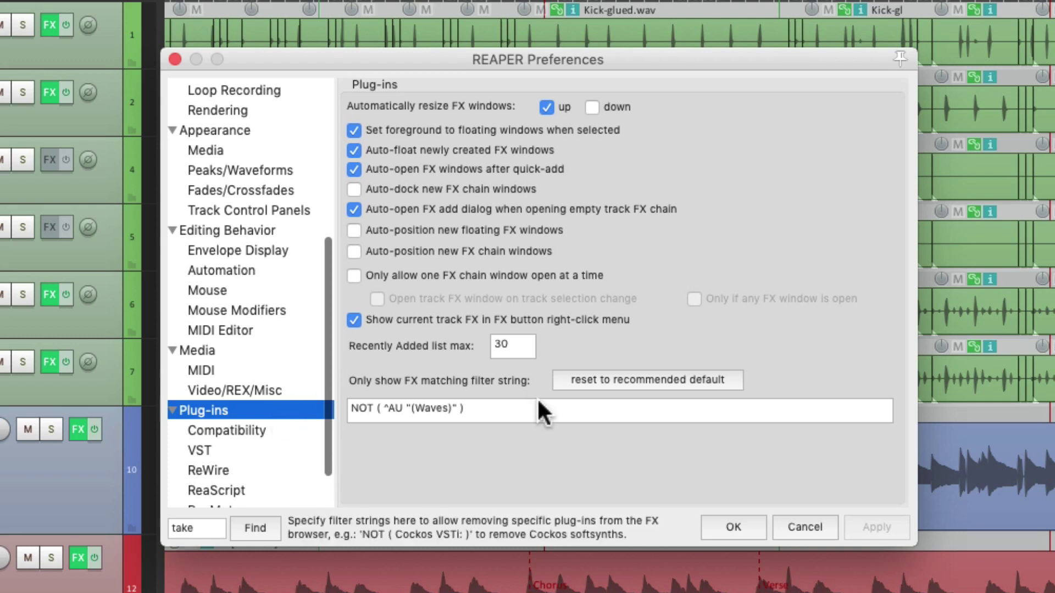
pyautogui.click(557, 409)
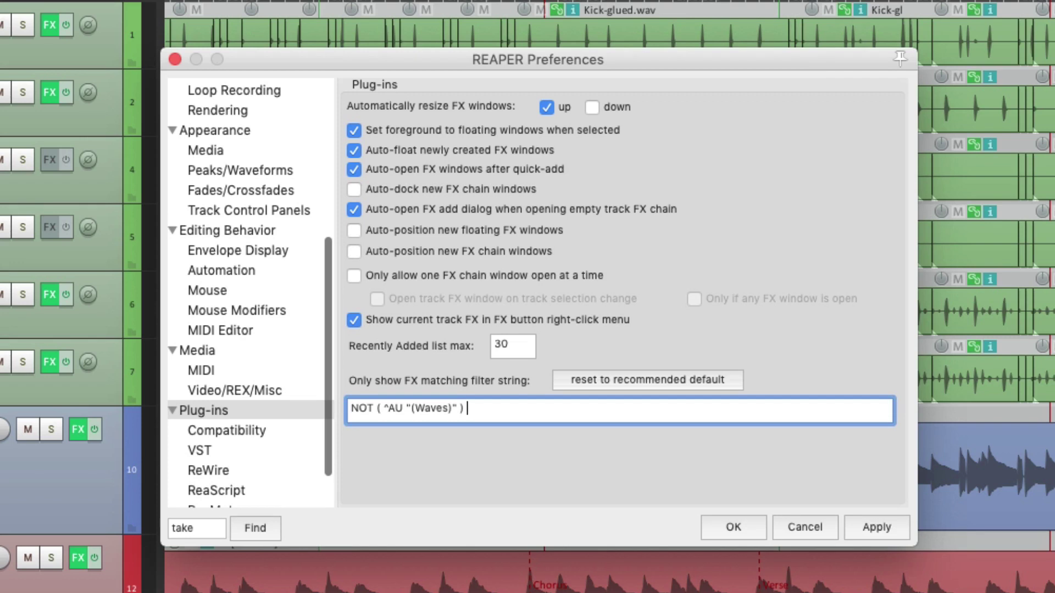
pyautogui.write('NOT vst:')
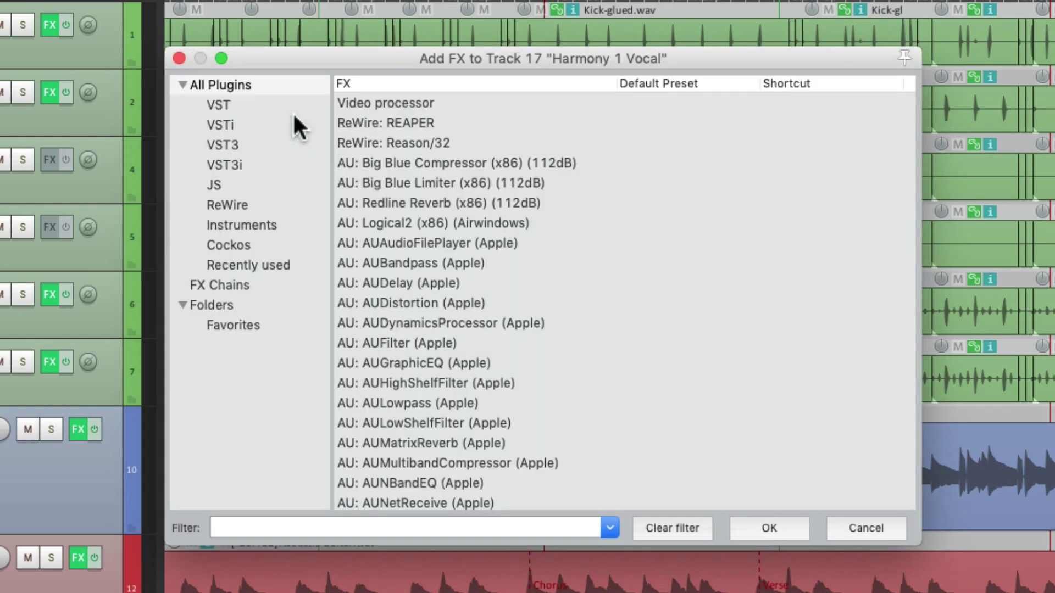
# Check the VST category in the FX browser, then show all plug-ins again
pyautogui.click(287, 106)
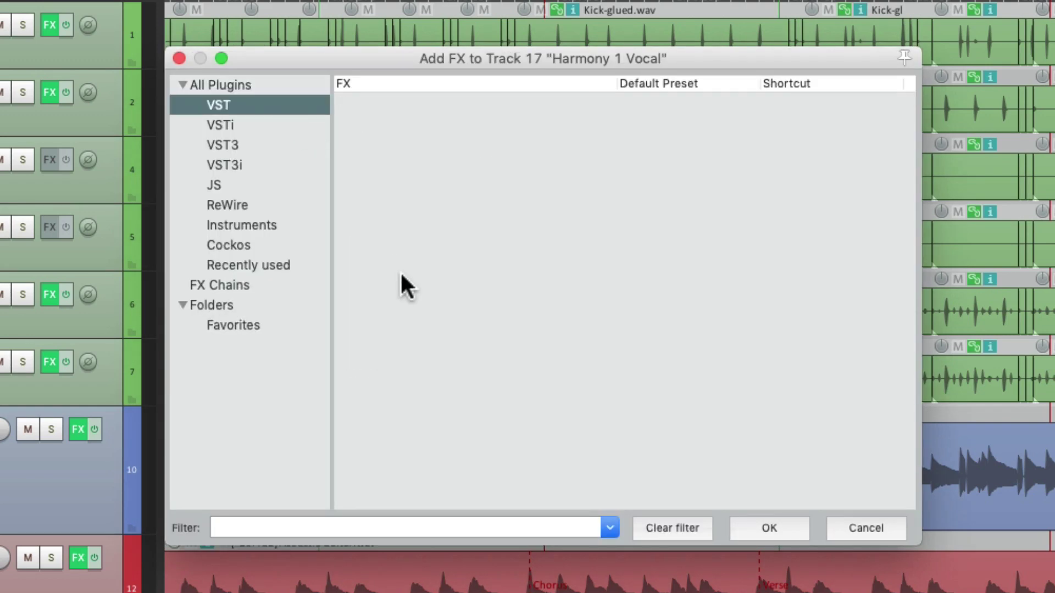
pyautogui.click(290, 85)
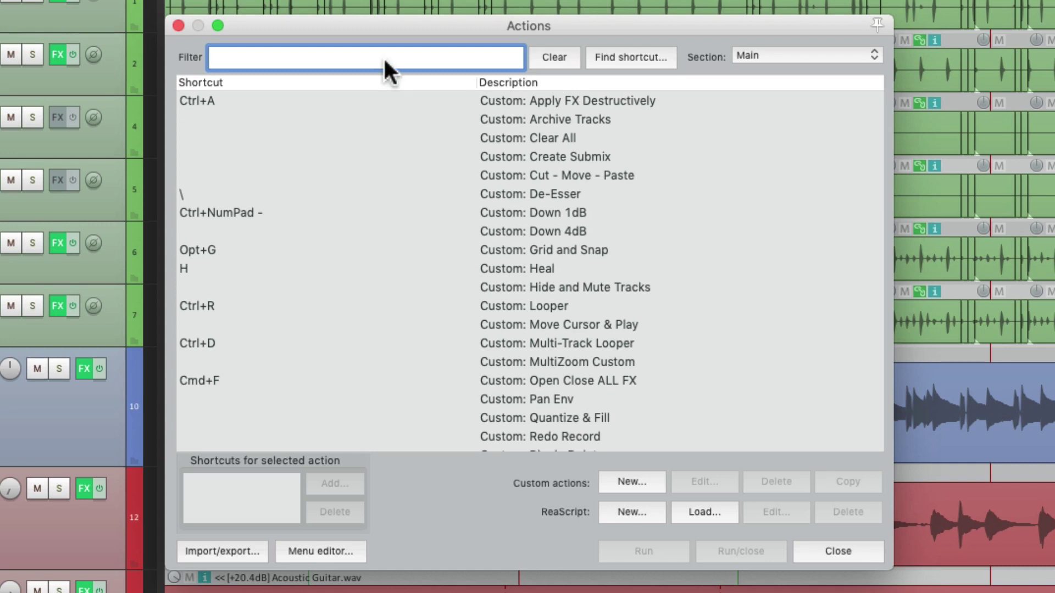
# Filter the actions list by "trim" and look through the matching actions
pyautogui.write('trim')
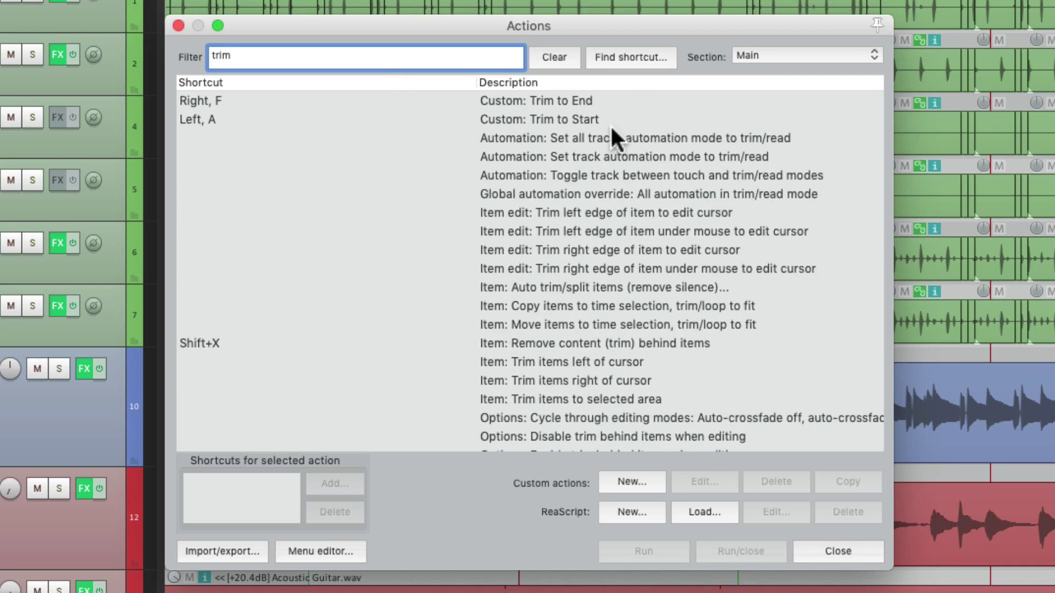
pyautogui.scroll(-5, 611, 128)
pyautogui.scroll(5, 593, 164)
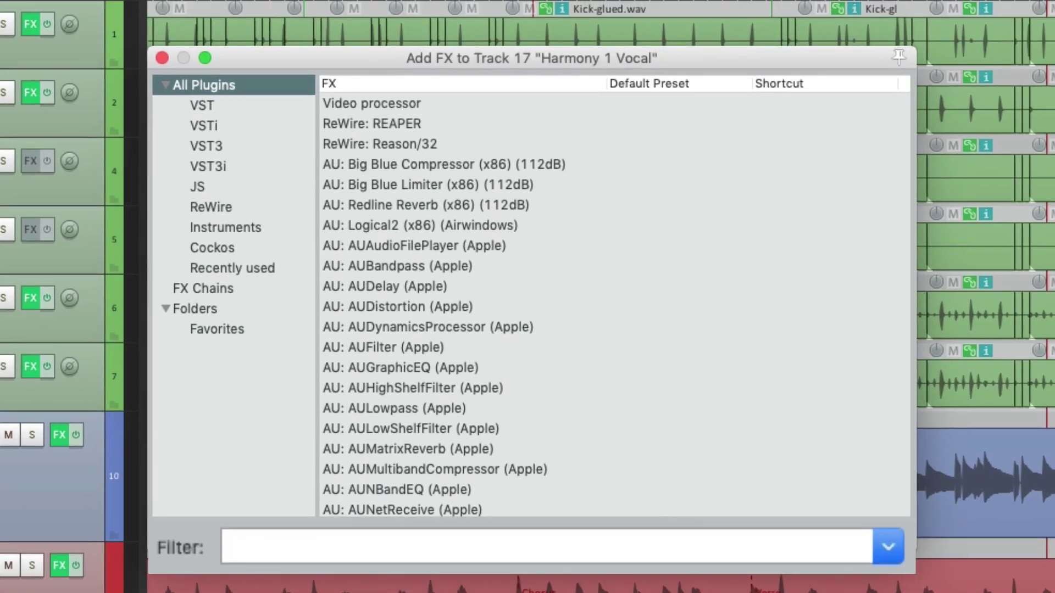
# Filter the FX browser's plug-ins by "eq", and replace that filter with the two terms "delay MIDI"
pyautogui.click(270, 538)
pyautogui.write('eq')
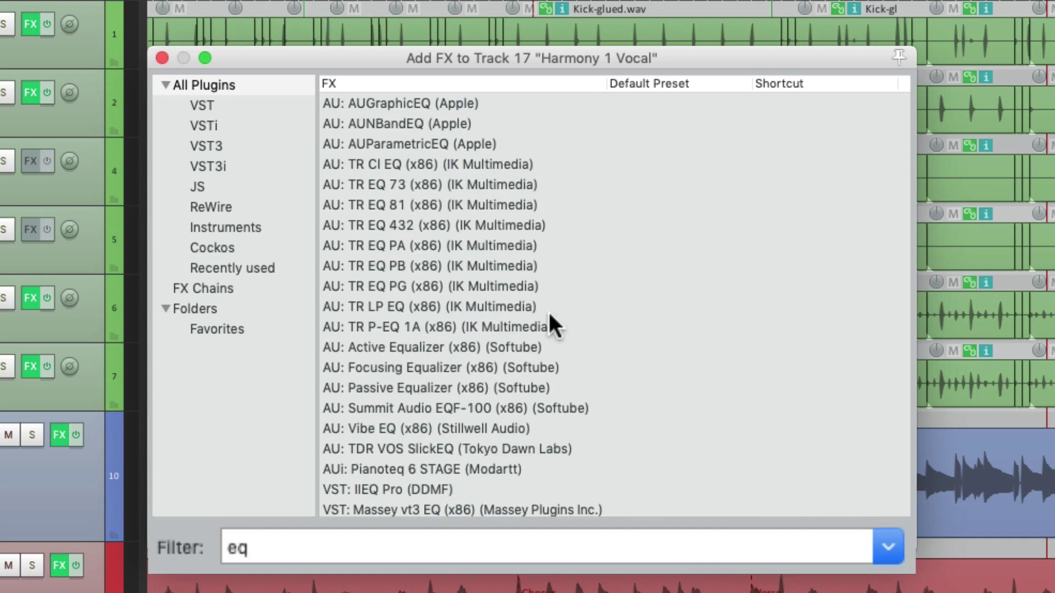
pyautogui.doubleClick(270, 546)
pyautogui.write('delay MIDI')
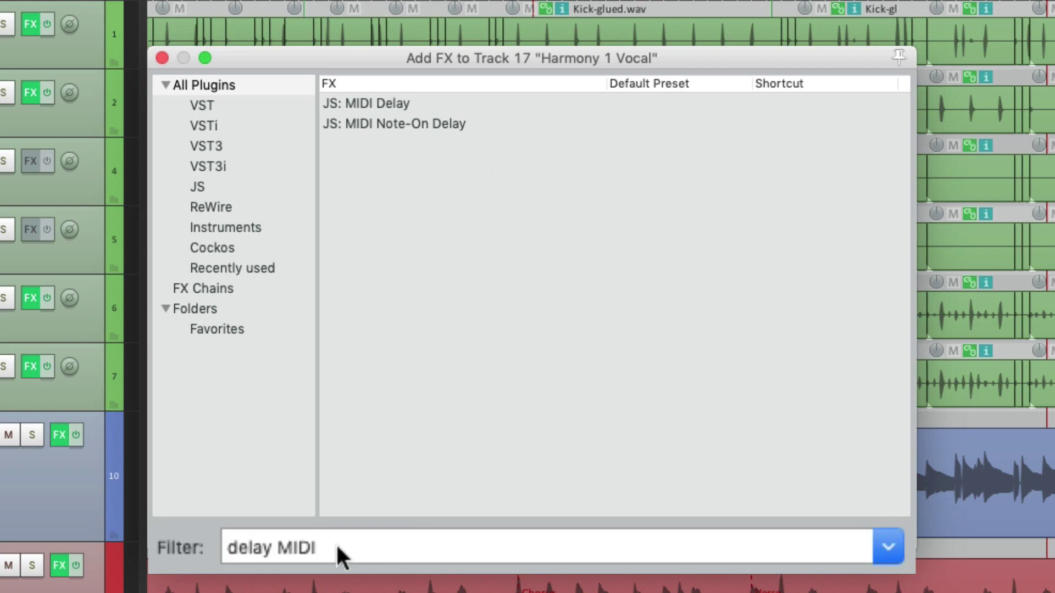
# Test the second filter term misspelled as "MIDY", and replace it with lowercase "midi" after "delay"
pyautogui.press('BackSpace')
pyautogui.write('Y')
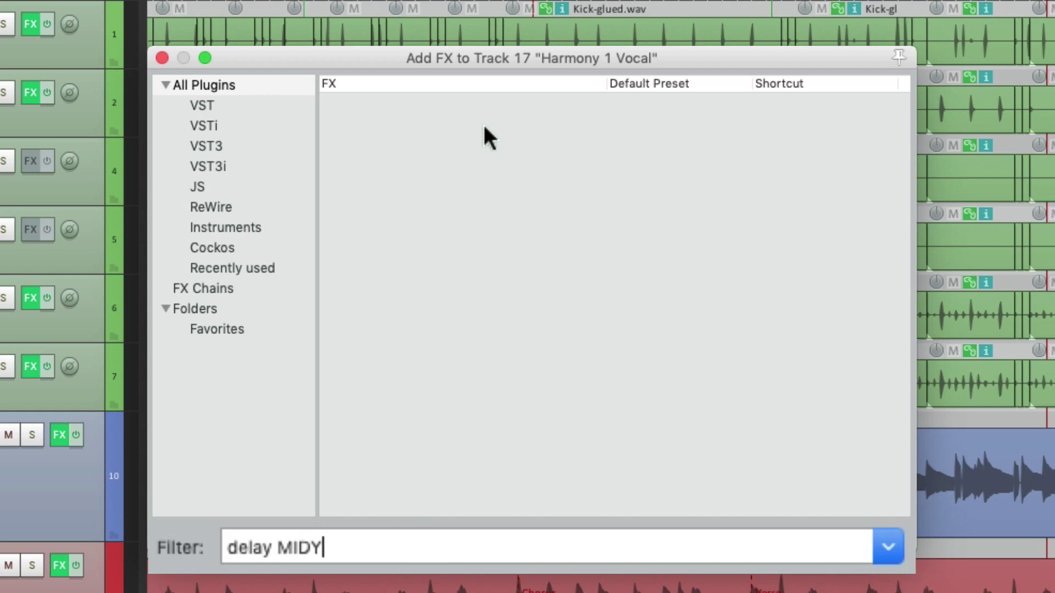
pyautogui.press('BackSpace')
pyautogui.press('BackSpace')
pyautogui.press('BackSpace')
pyautogui.press('BackSpace')
pyautogui.write('midi')
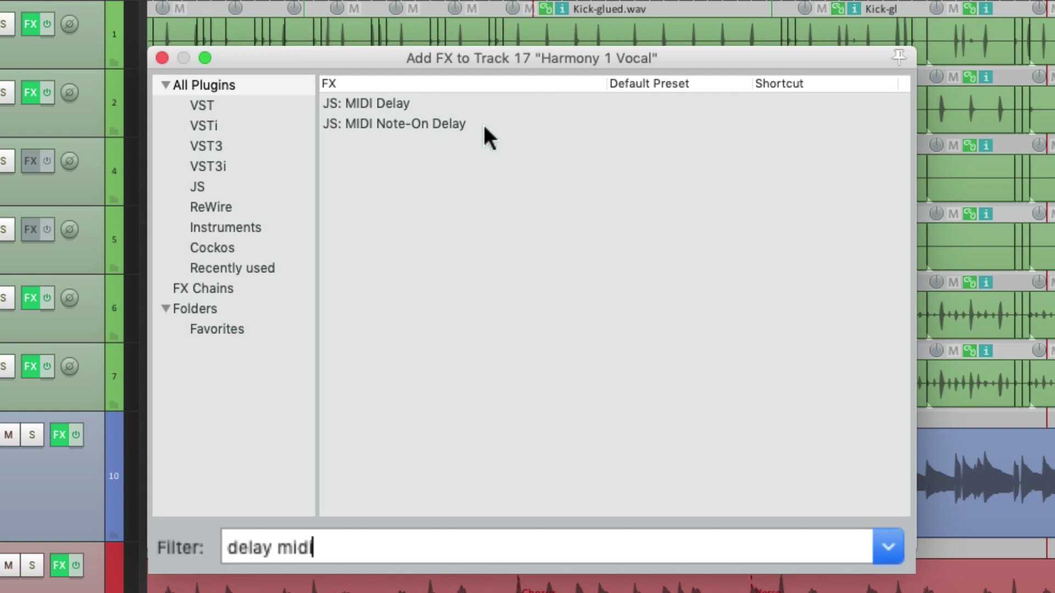
# Filter the plug-ins with "verb OR comp" and highlight AUReverb2 and AUMultibandCompressor as examples of each term
pyautogui.tripleClick(370, 545)
pyautogui.write('verb OR ')
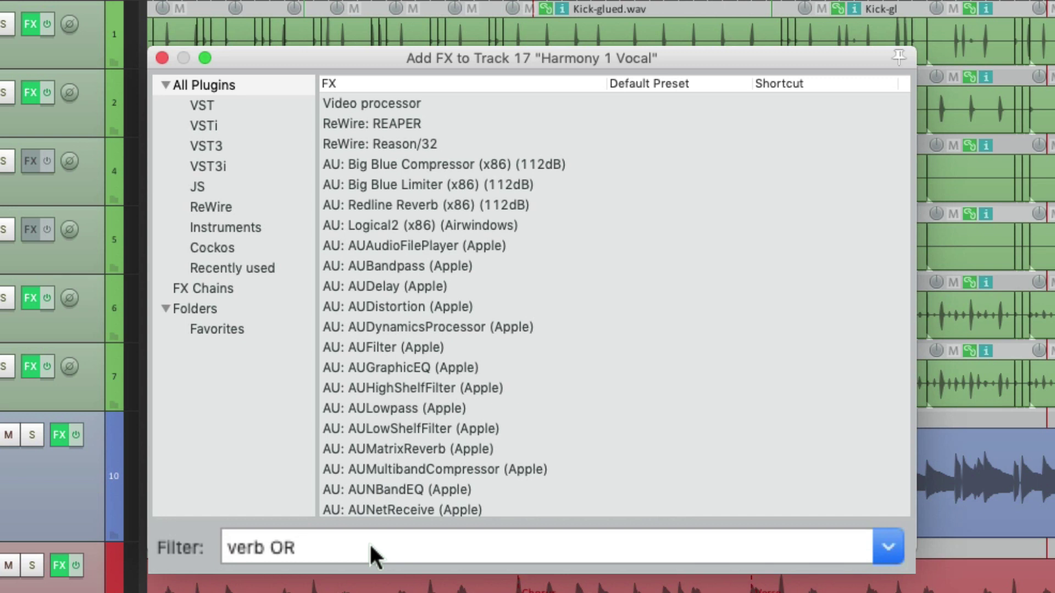
pyautogui.write('comp')
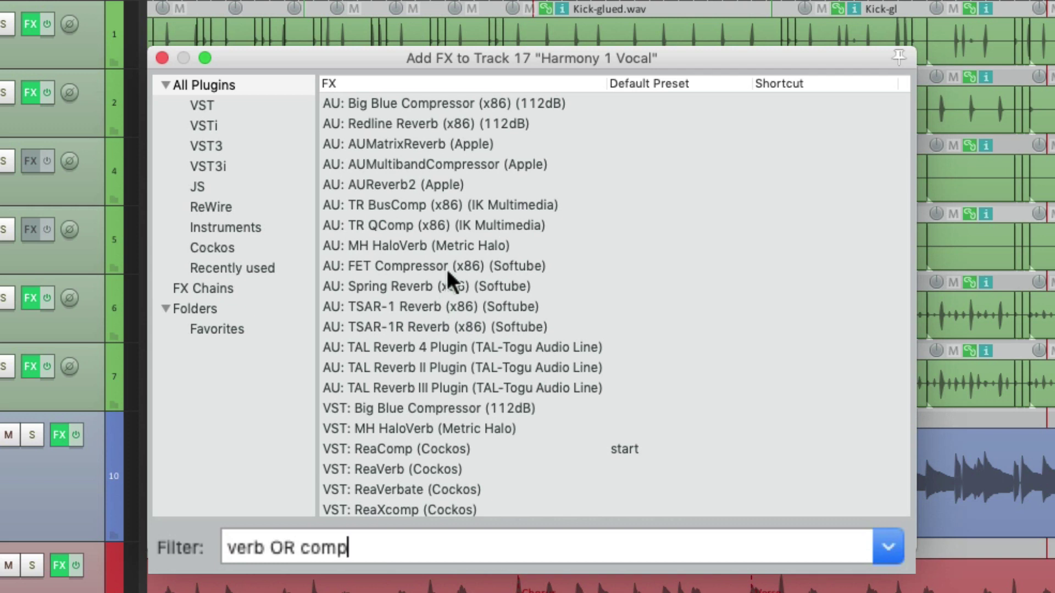
pyautogui.click(494, 185)
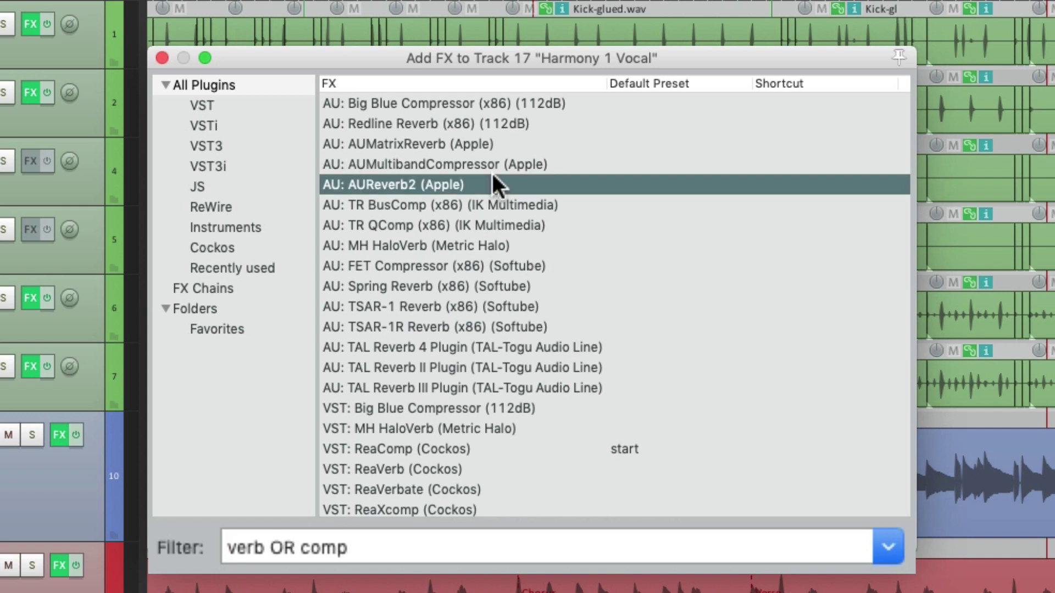
pyautogui.click(493, 155)
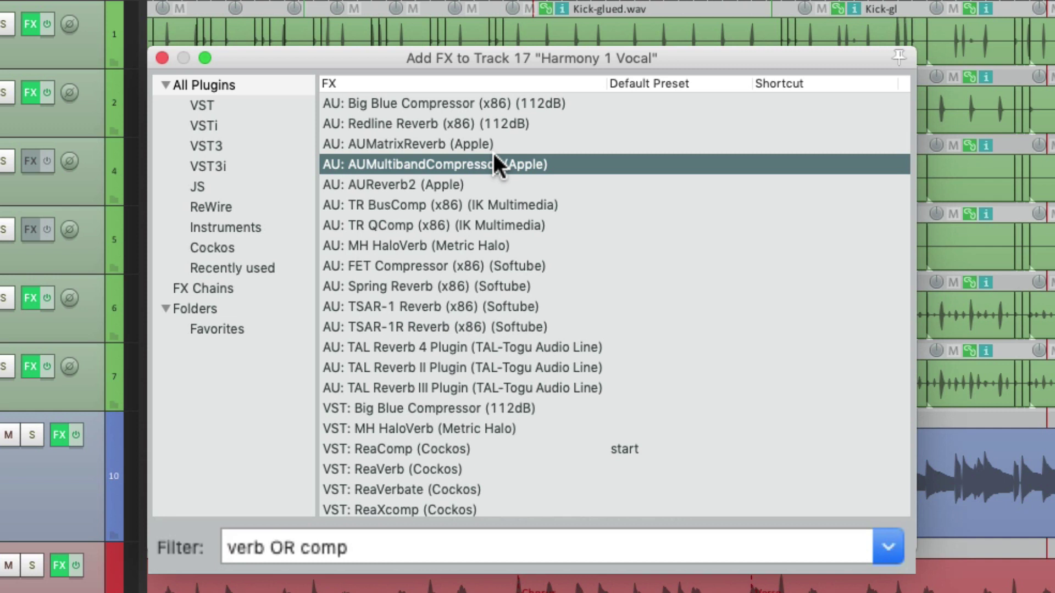
# Filter the plug-ins with "dyn OR comp" and highlight AUDynamicsProcessor and AUMultibandCompressor as example matches
pyautogui.click(373, 545)
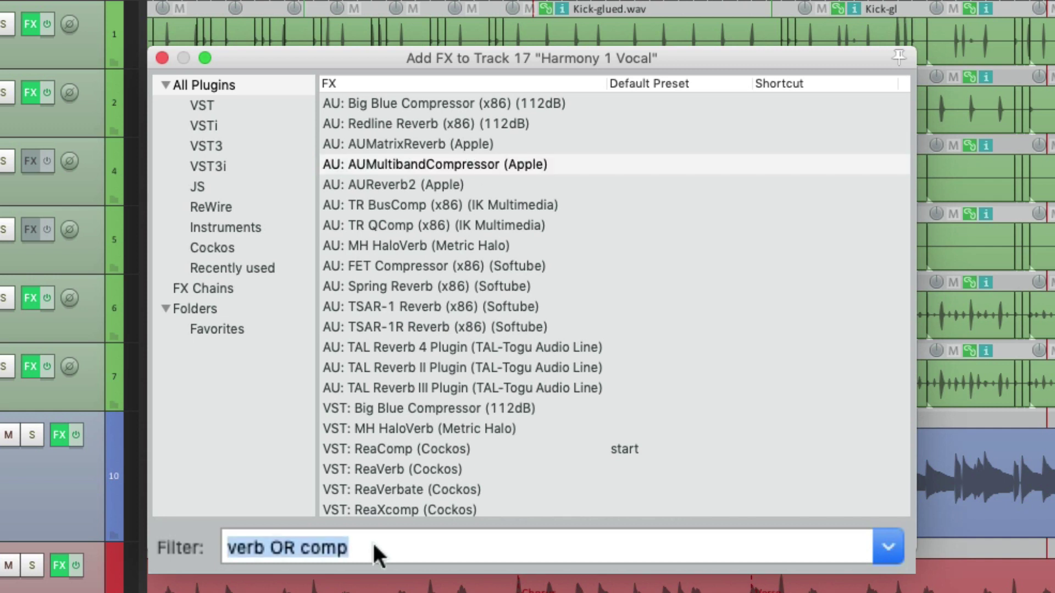
pyautogui.write('dyn OR ')
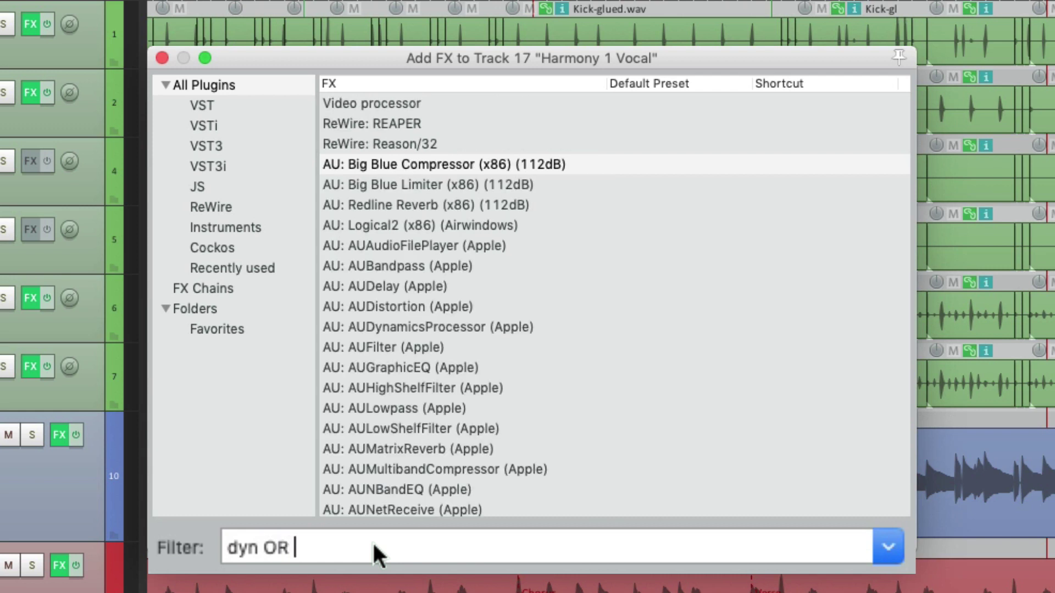
pyautogui.write('comp')
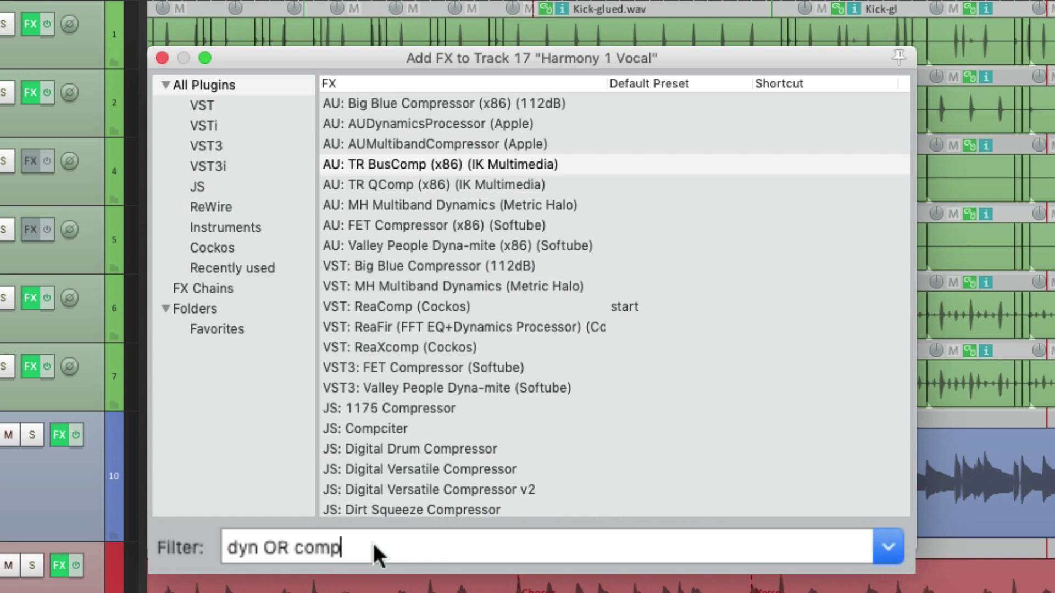
pyautogui.click(479, 126)
pyautogui.click(488, 145)
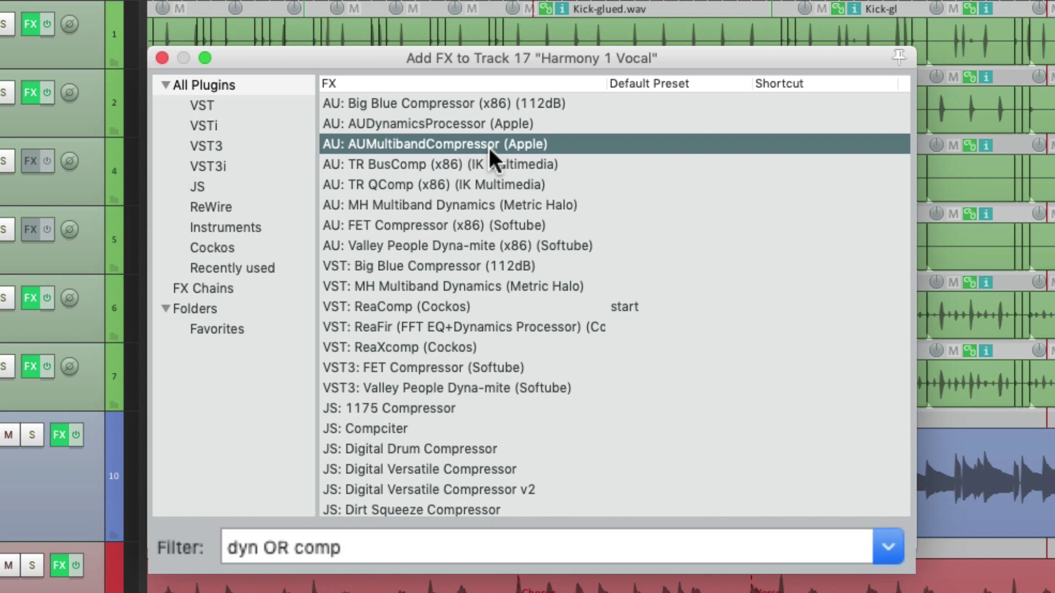
# Filter the plug-ins with "eq NOT softube" and look through the remaining equalizers
pyautogui.tripleClick(371, 542)
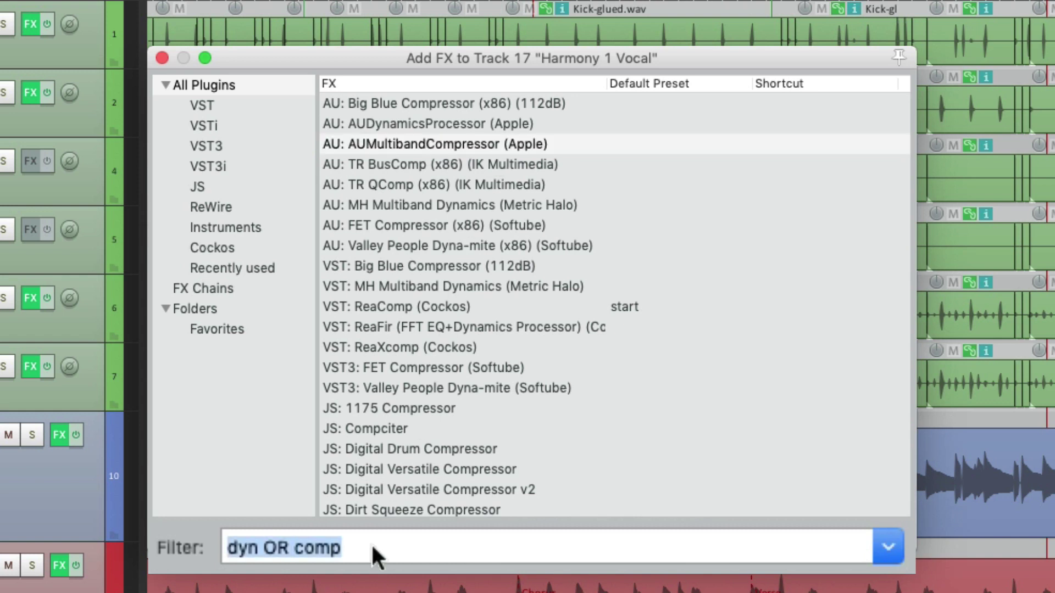
pyautogui.write('eq N')
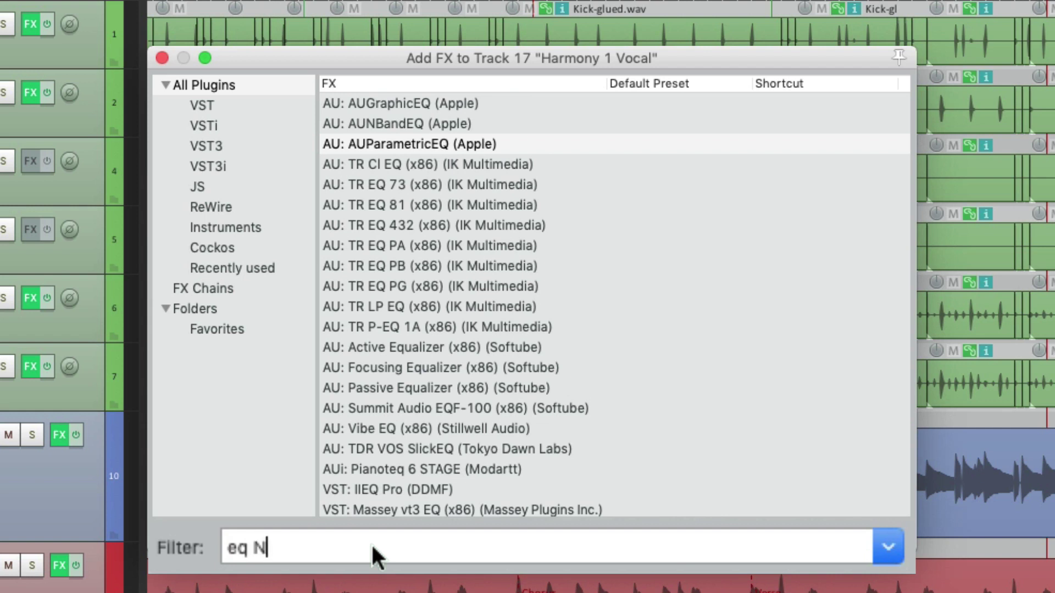
pyautogui.write('OT softube')
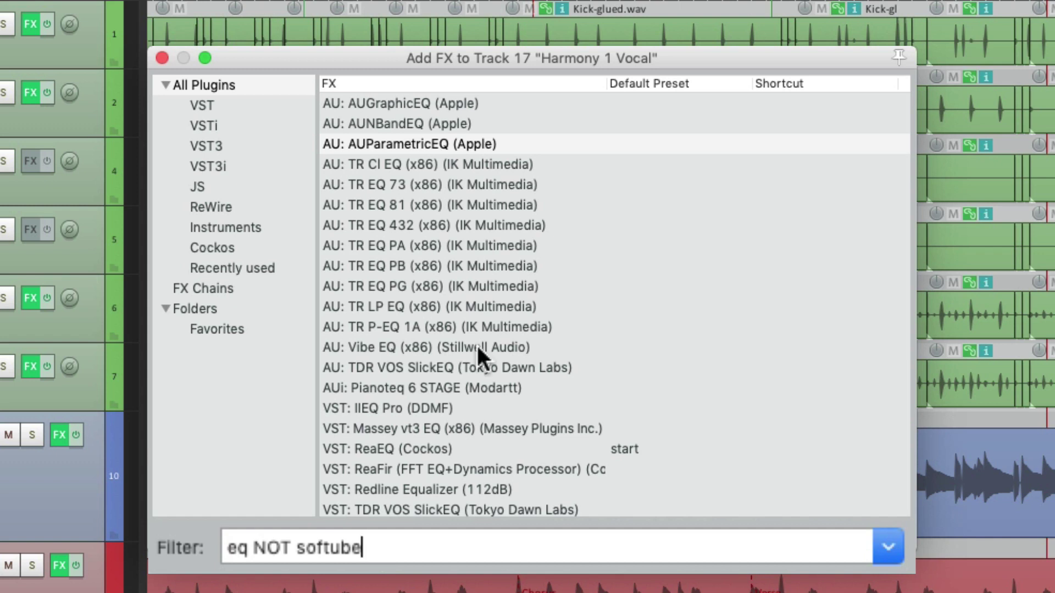
pyautogui.scroll(-5, 493, 315)
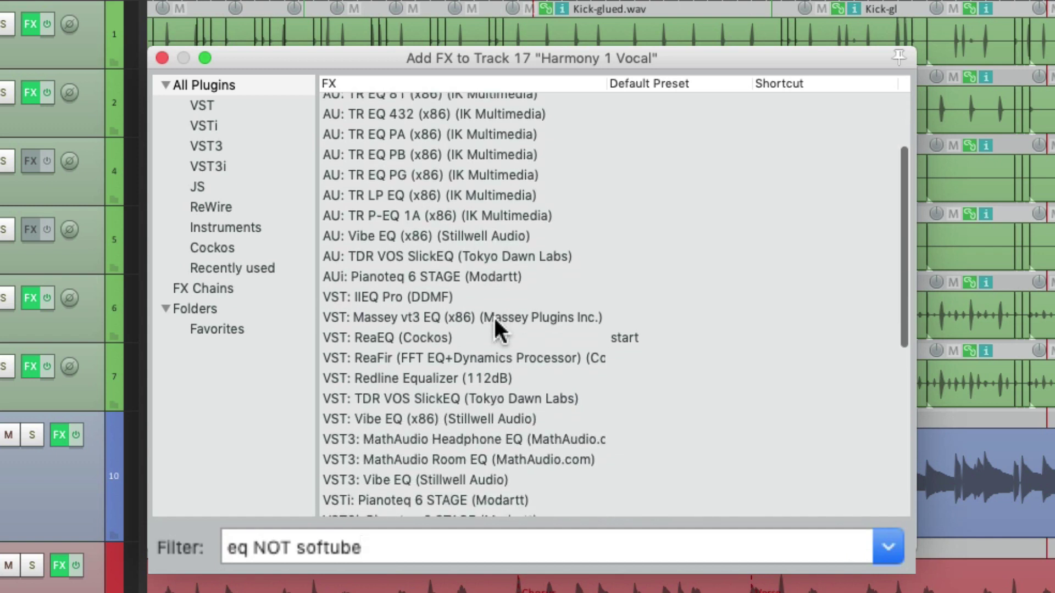
# Filter the plug-ins with "comp NOT vst3:" to list compressors without the VST3 versions
pyautogui.tripleClick(380, 541)
pyautogui.write('comp NOT v')
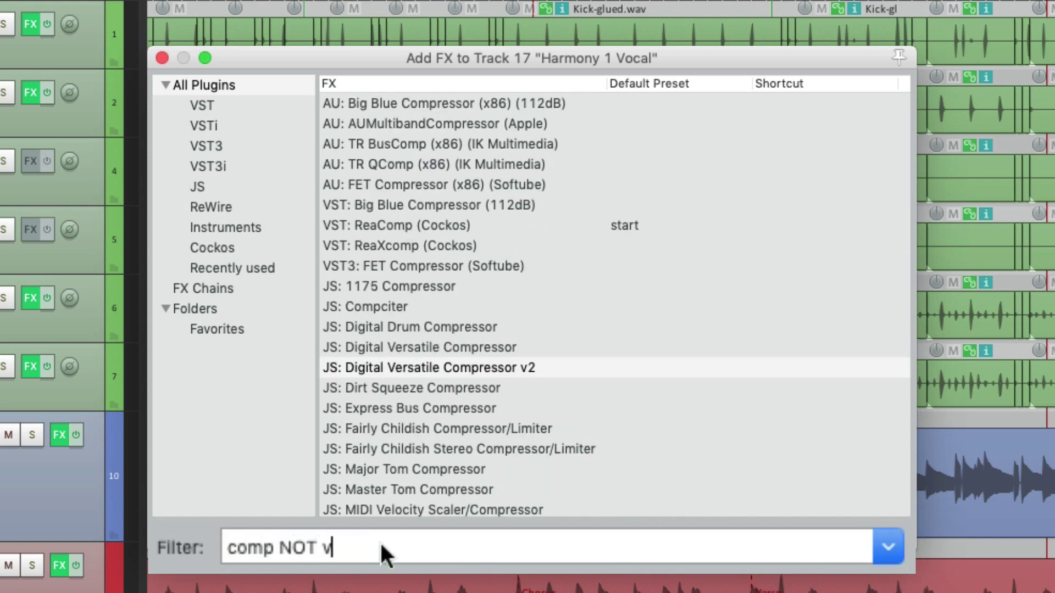
pyautogui.write('st3:')
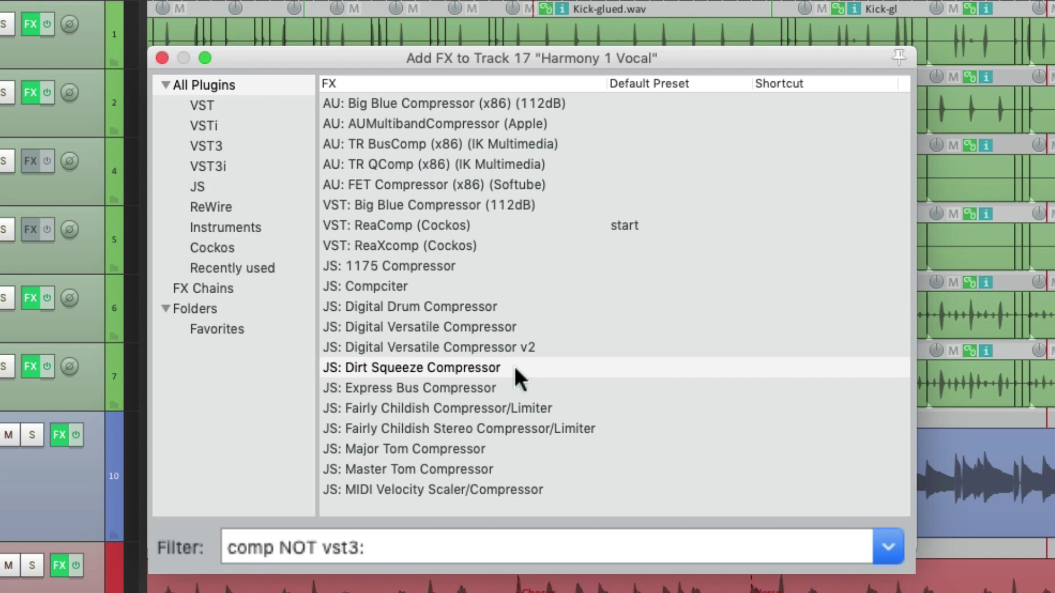
# Filter the plug-ins with "softube ( verb OR EQ )" and highlight the AU Spring Reverb and VST3 Active Equalizer
pyautogui.press('super+a')
pyautogui.press('BackSpace')
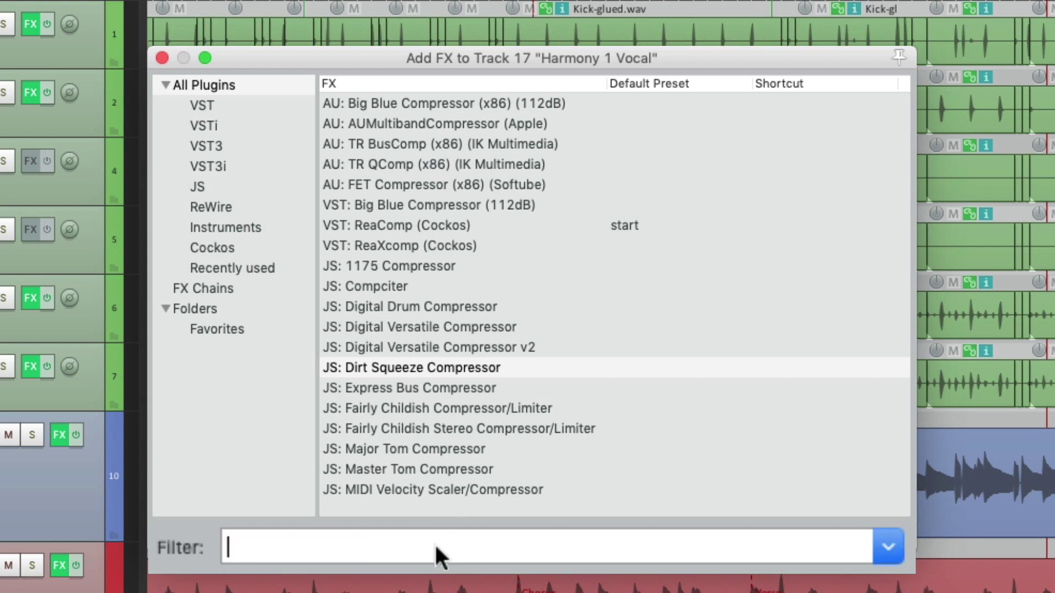
pyautogui.write('softube ')
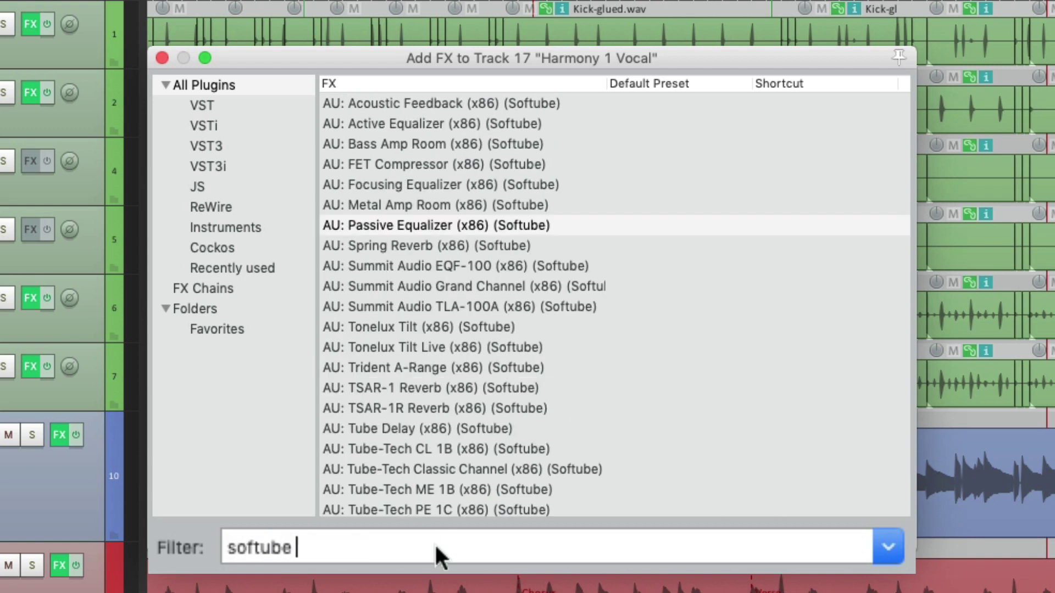
pyautogui.write('(')
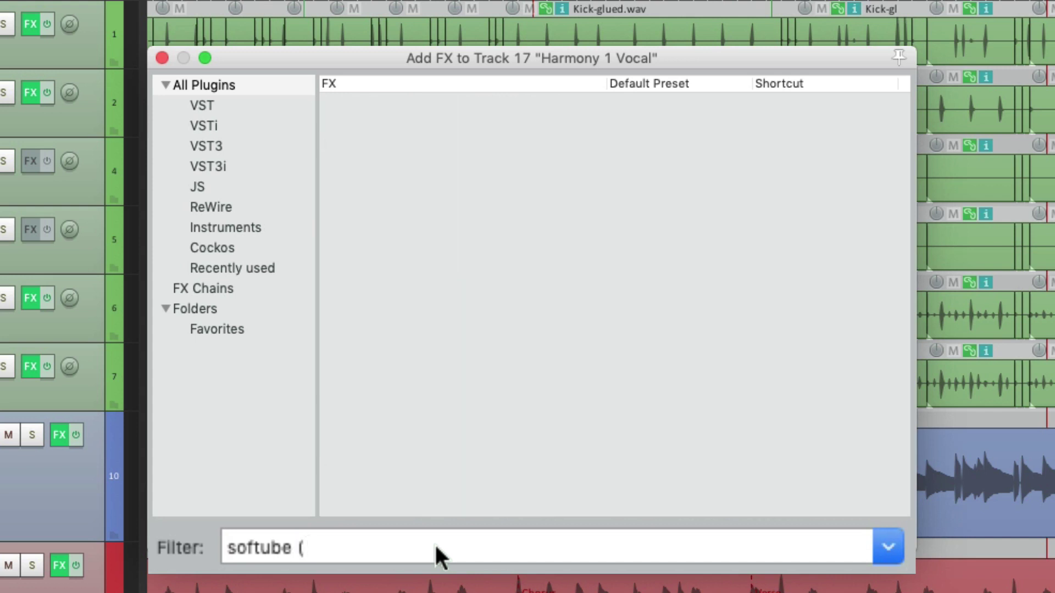
pyautogui.write(' verb O')
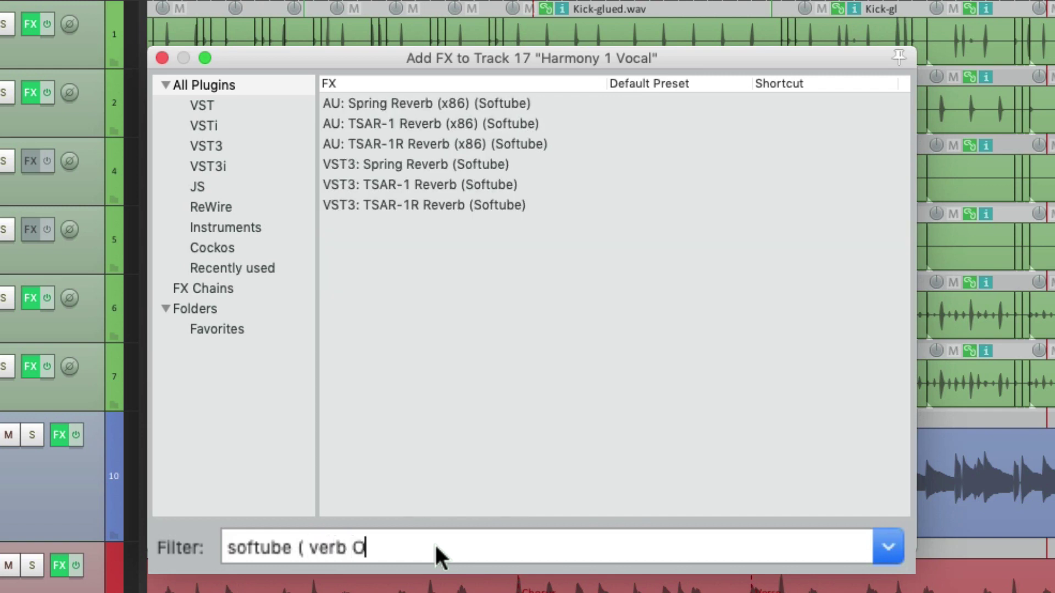
pyautogui.write('R EQ')
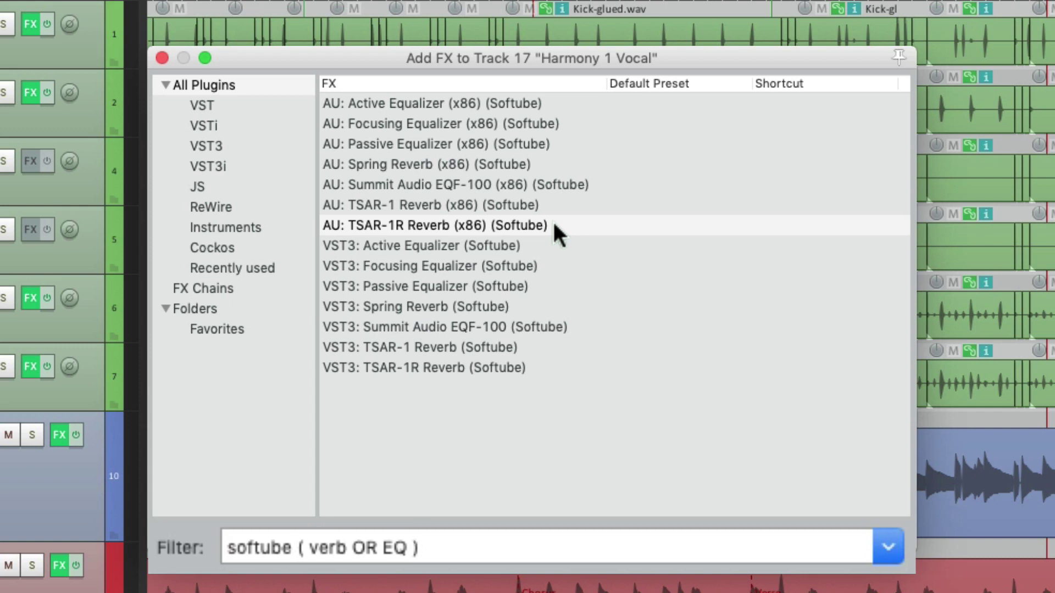
pyautogui.click(412, 166)
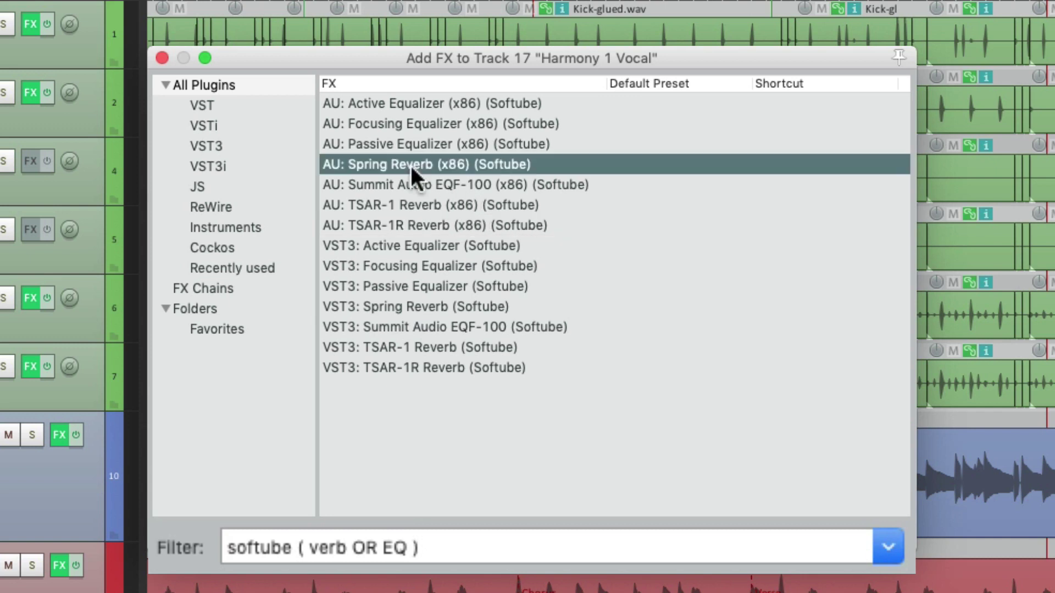
pyautogui.click(423, 246)
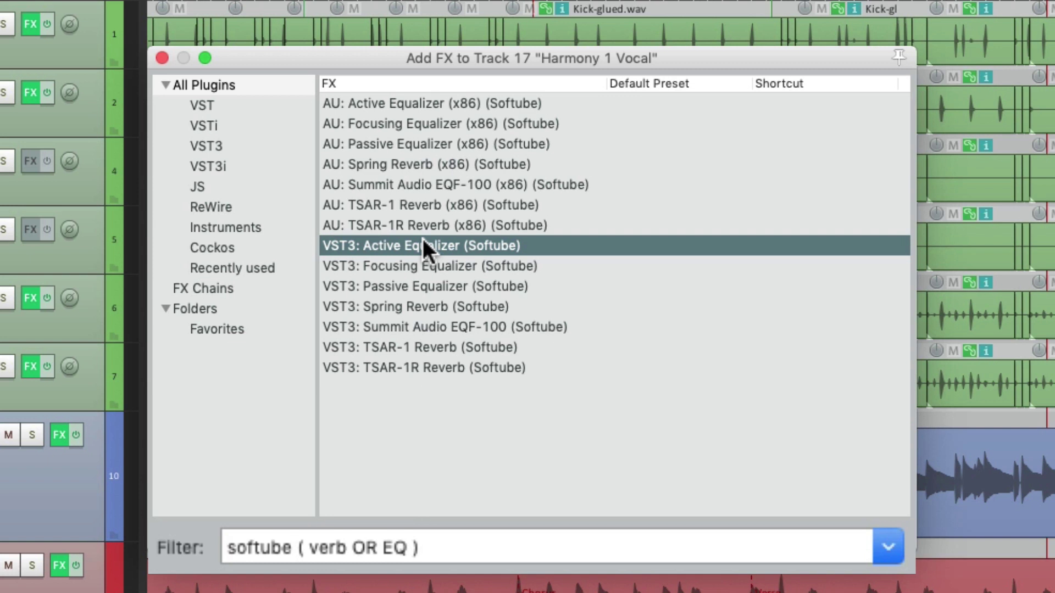
# Filter the plug-ins with "cockos OR ( comp NOT vst3: )" to combine all Cockos plug-ins with non-VST3 compressors
pyautogui.click(526, 545)
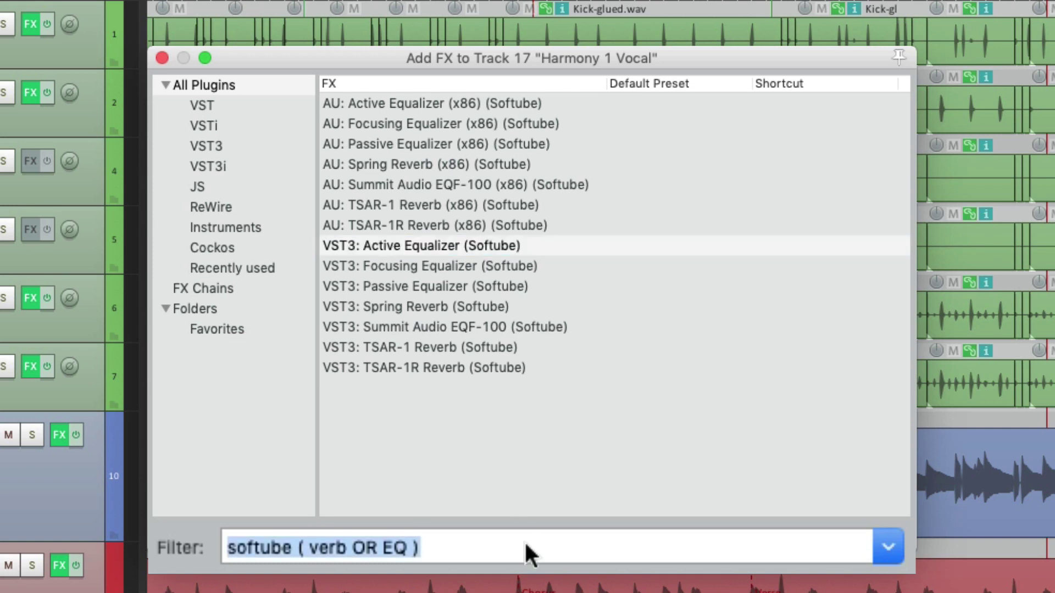
pyautogui.write('cockos OR')
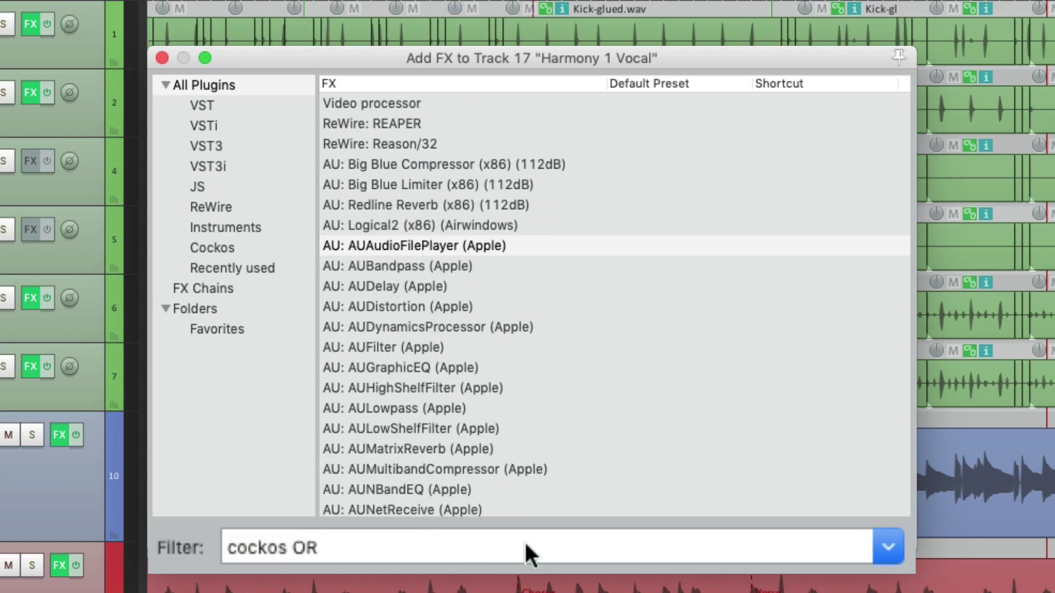
pyautogui.write(' (')
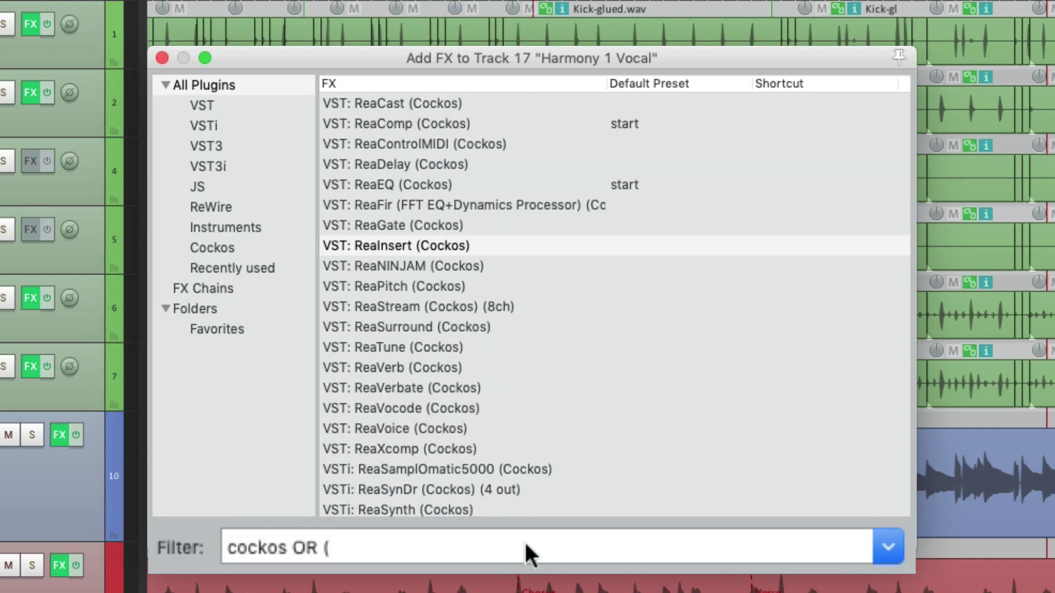
pyautogui.write(' comp')
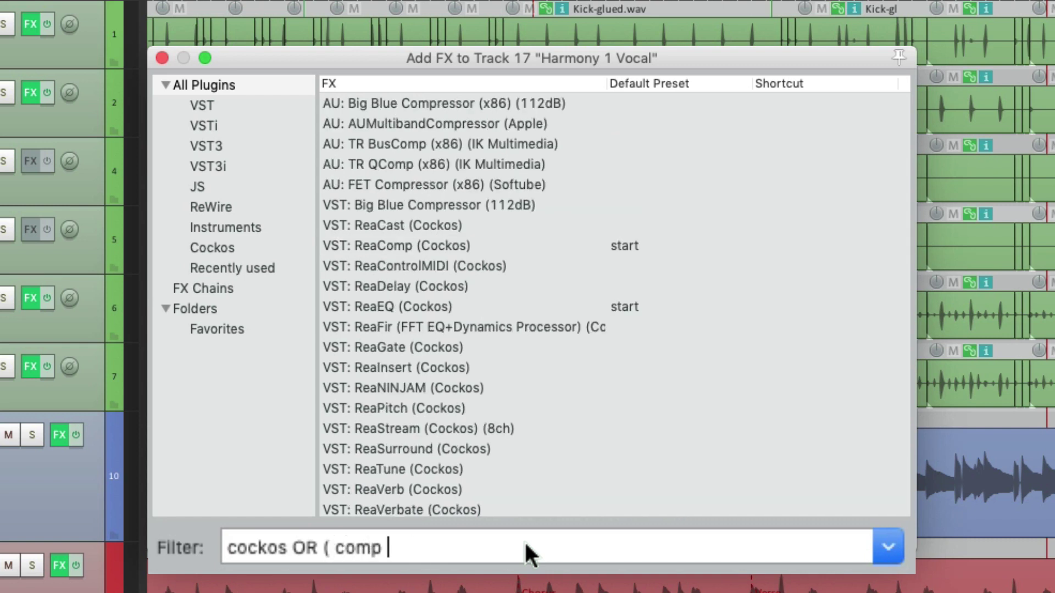
pyautogui.write(' NOT vst3:')
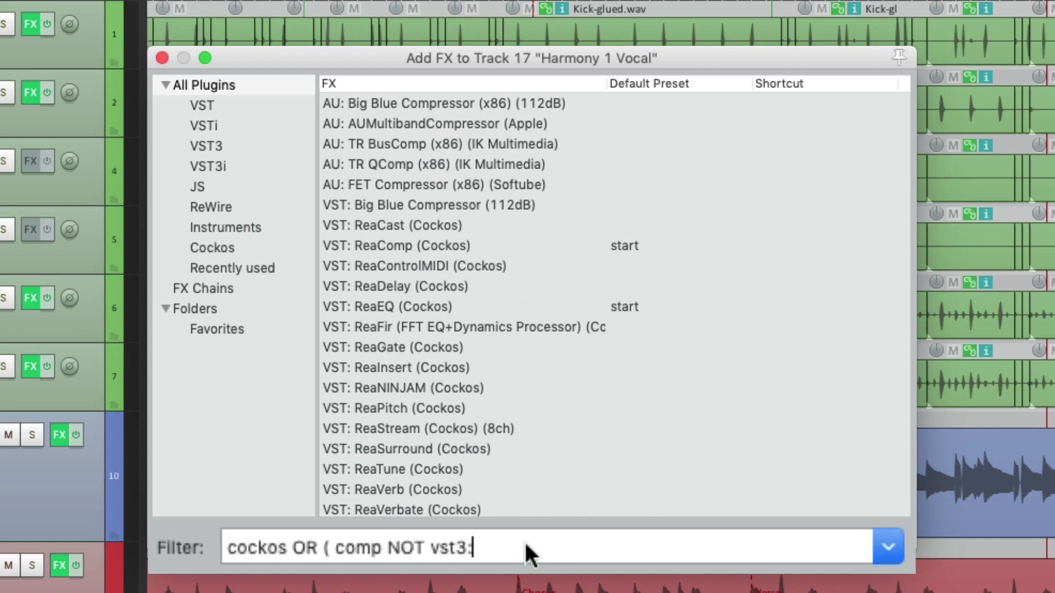
pyautogui.write(' )')
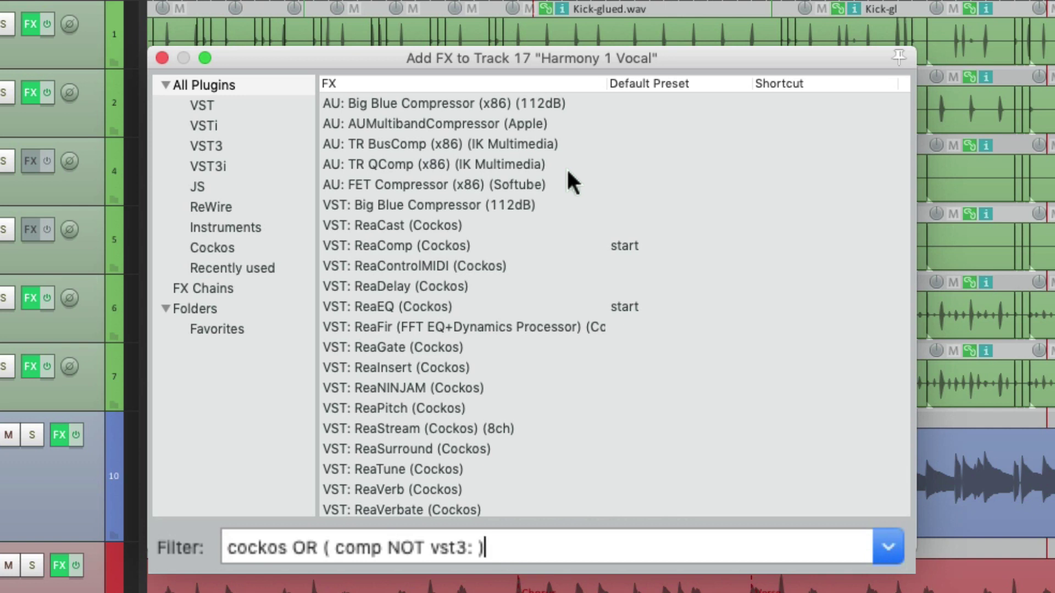
# Replace the plug-in filter with "blue big" to search for both words in reversed order
pyautogui.tripleClick(506, 542)
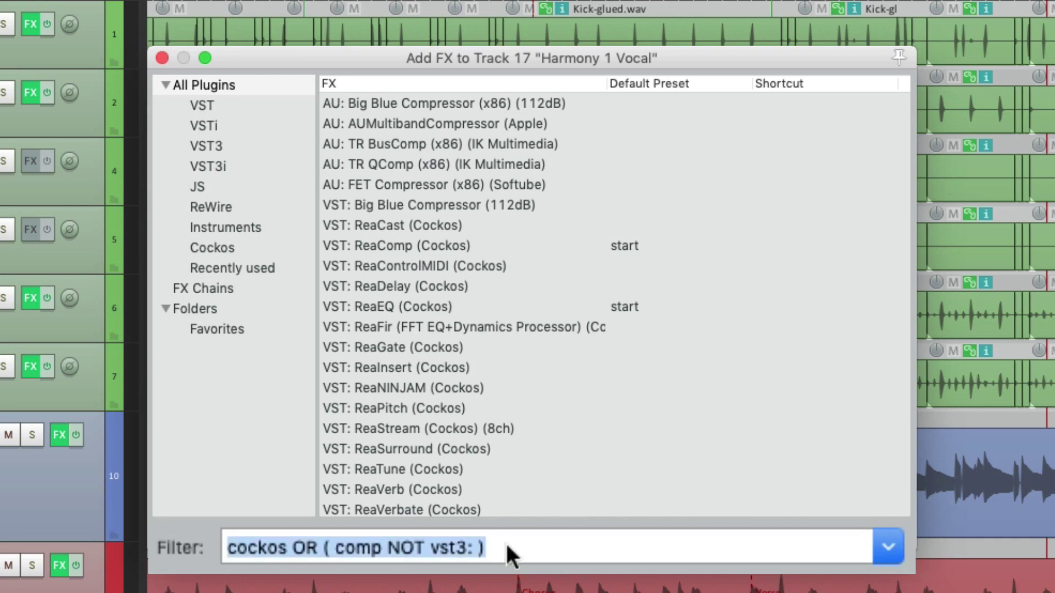
pyautogui.write('blue big')
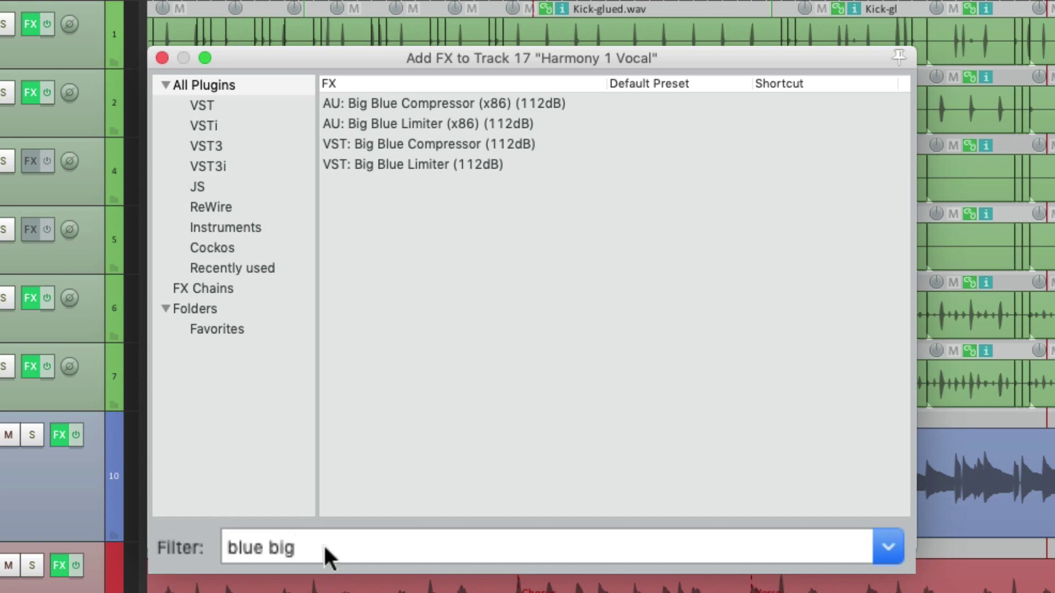
# Enclose the plug-in filter text in quotation marks so it searches for the exact phrase "blue big"
pyautogui.press('Left')
pyautogui.press('Left')
pyautogui.press('Left')
pyautogui.press('Left')
pyautogui.press('Left')
pyautogui.press('Left')
pyautogui.press('Left')
pyautogui.press('Left')
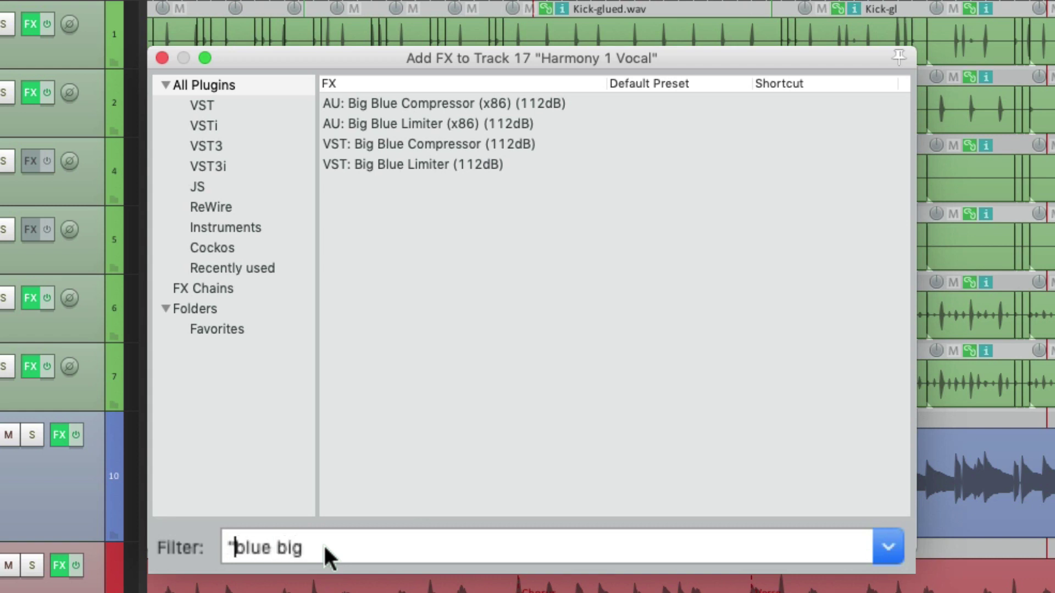
pyautogui.write('"')
pyautogui.press('Right')
pyautogui.press('Right')
pyautogui.press('Right')
pyautogui.press('Right')
pyautogui.press('Right')
pyautogui.press('Right')
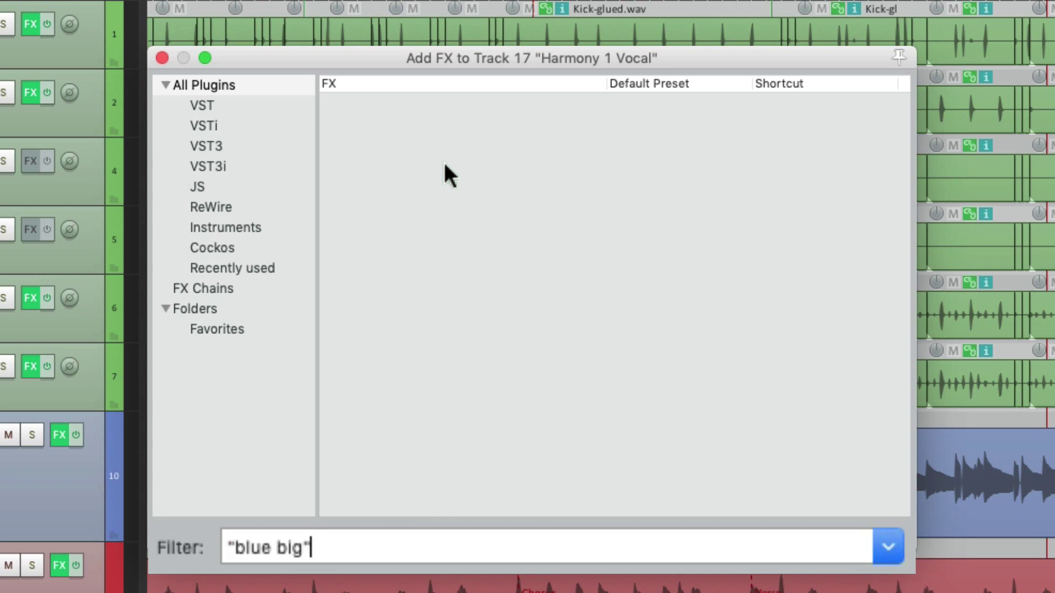
# Replace the plug-in filter with the quoted phrase "big blue" to search for the words in that exact order
pyautogui.press('BackSpace')
pyautogui.press('BackSpace')
pyautogui.press('BackSpace')
pyautogui.press('BackSpace')
pyautogui.press('BackSpace')
pyautogui.press('BackSpace')
pyautogui.press('BackSpace')
pyautogui.press('BackSpace')
pyautogui.press('BackSpace')
pyautogui.write('"')
pyautogui.press('Left')
pyautogui.write('big blu')
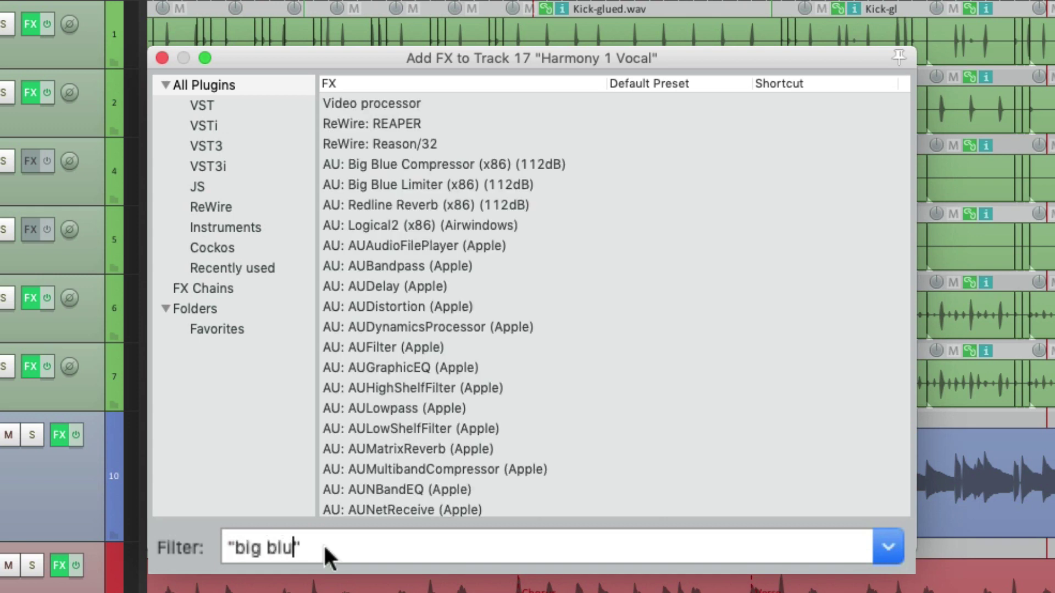
pyautogui.write('e')
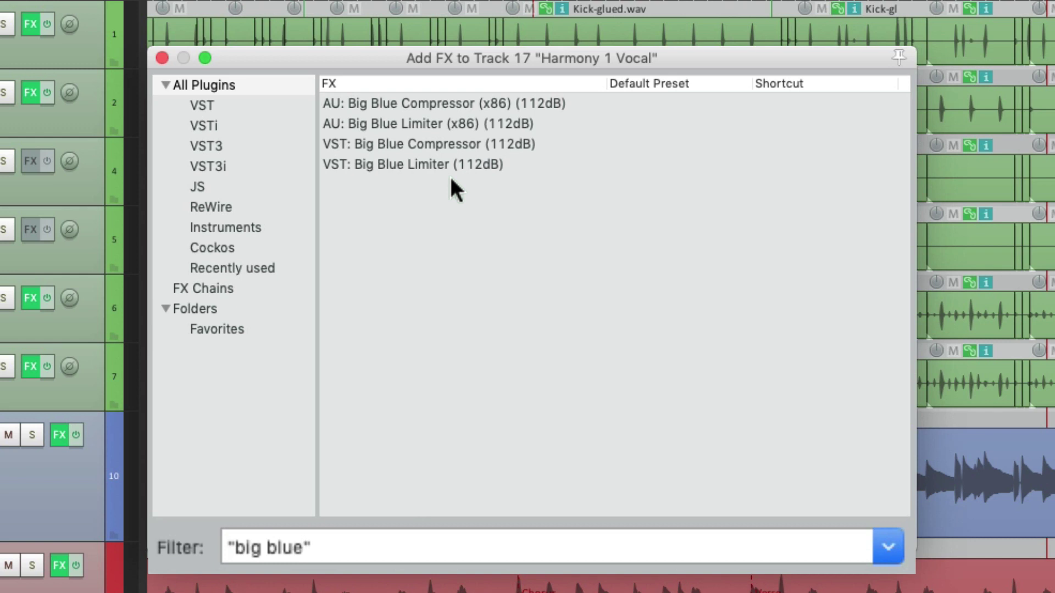
# Filter the plug-ins with reaverb, without quotation marks, and highlight ReaVerb and ReaVerbate in turn
pyautogui.tripleClick(327, 538)
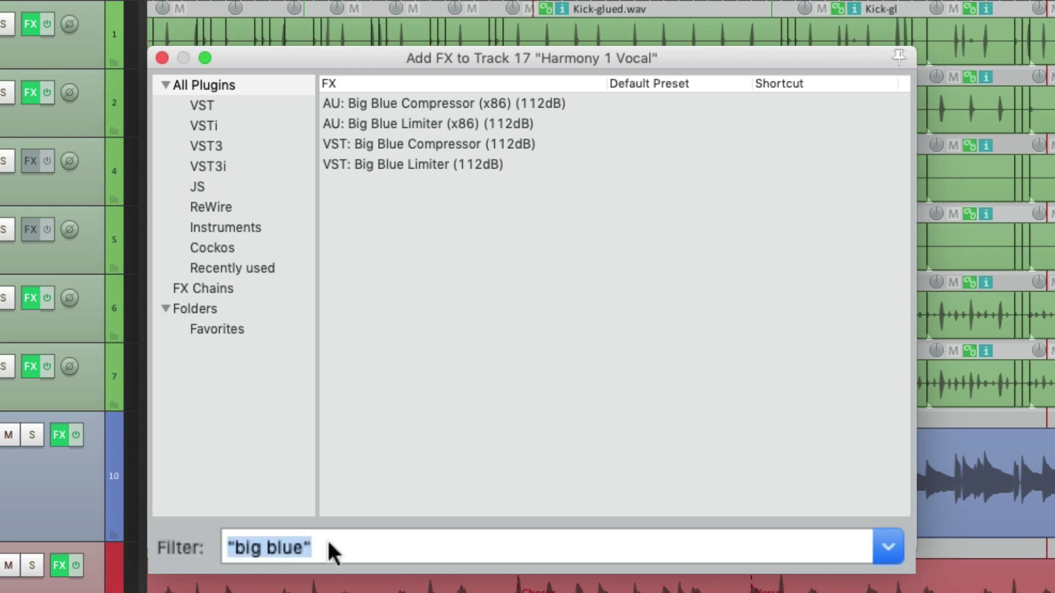
pyautogui.write('reaverb')
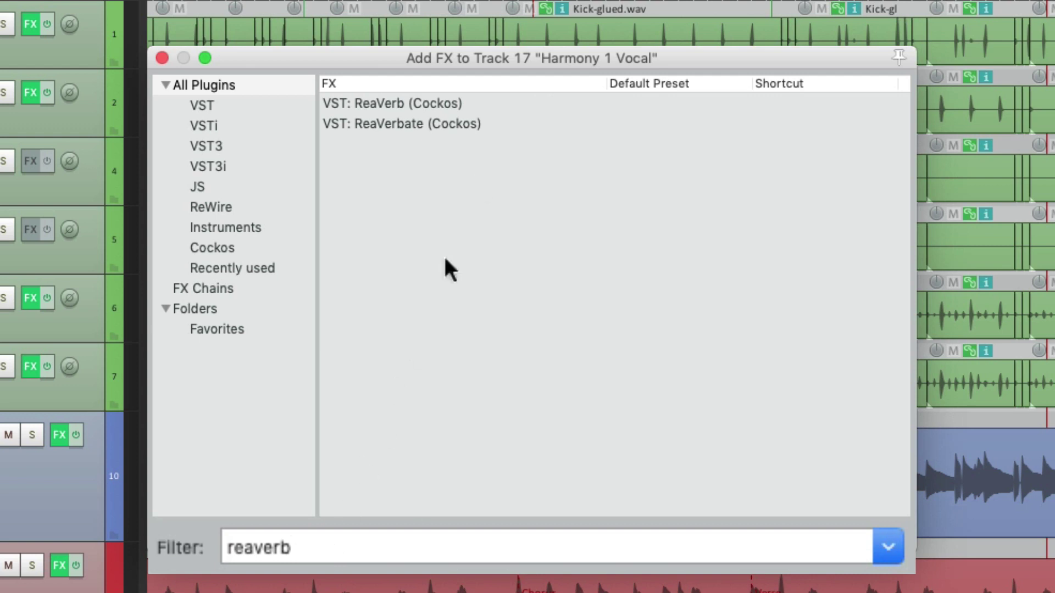
pyautogui.click(488, 103)
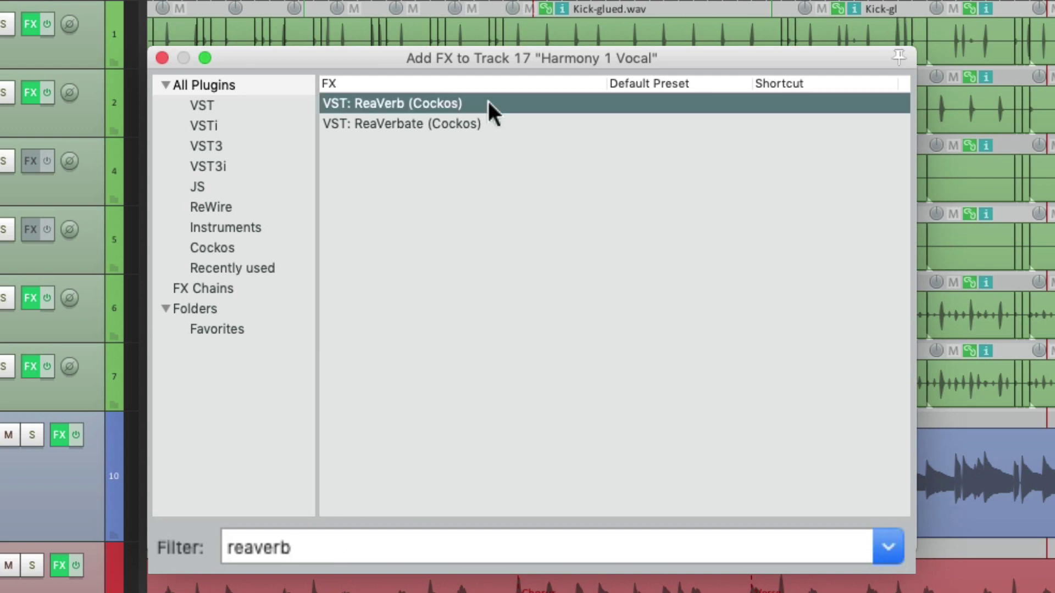
pyautogui.click(492, 123)
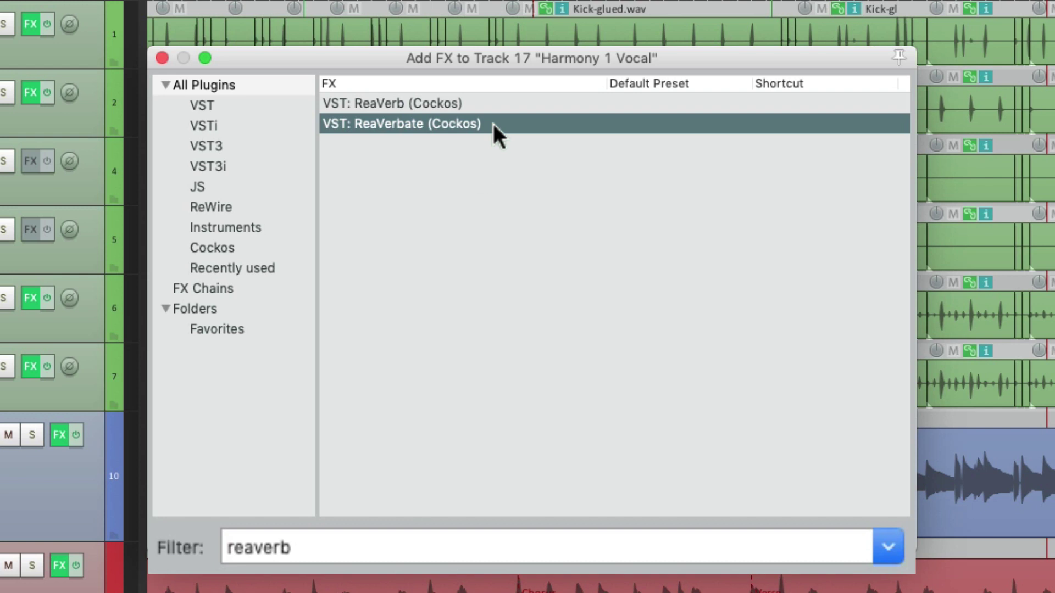
# Put the reaverb filter in quotation marks to match the whole word only and highlight VST: ReaVerb (Cockos)
pyautogui.press('Home')
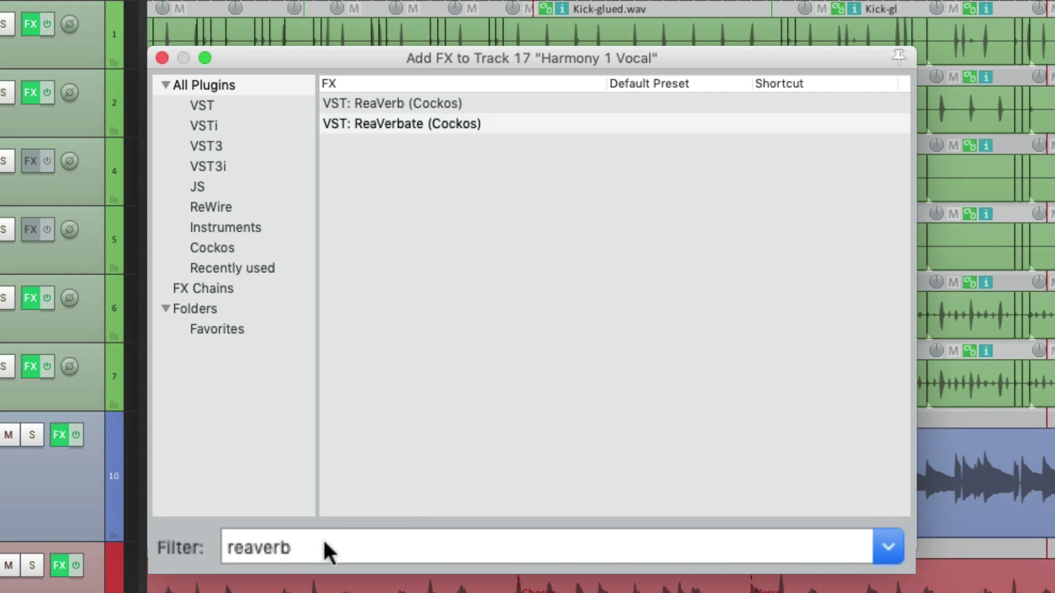
pyautogui.write('"')
pyautogui.press('End')
pyautogui.write('"')
pyautogui.click(473, 100)
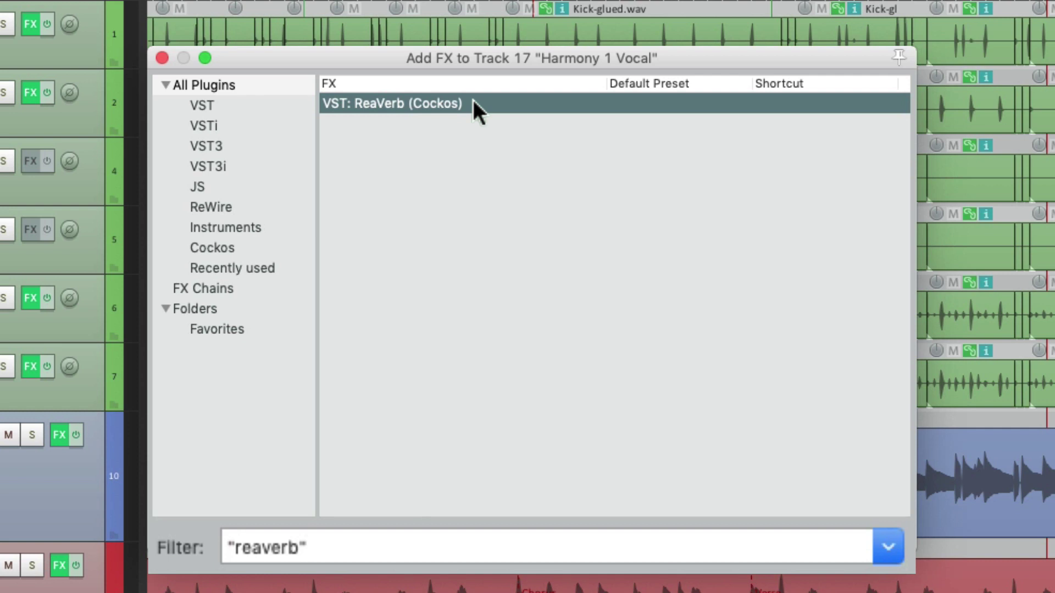
# Filter the plug-ins with the quoted text " filter", including a leading space, and highlight AU FilterCrusher and AU FilterBank E606
pyautogui.click(326, 545)
pyautogui.press('BackSpace')
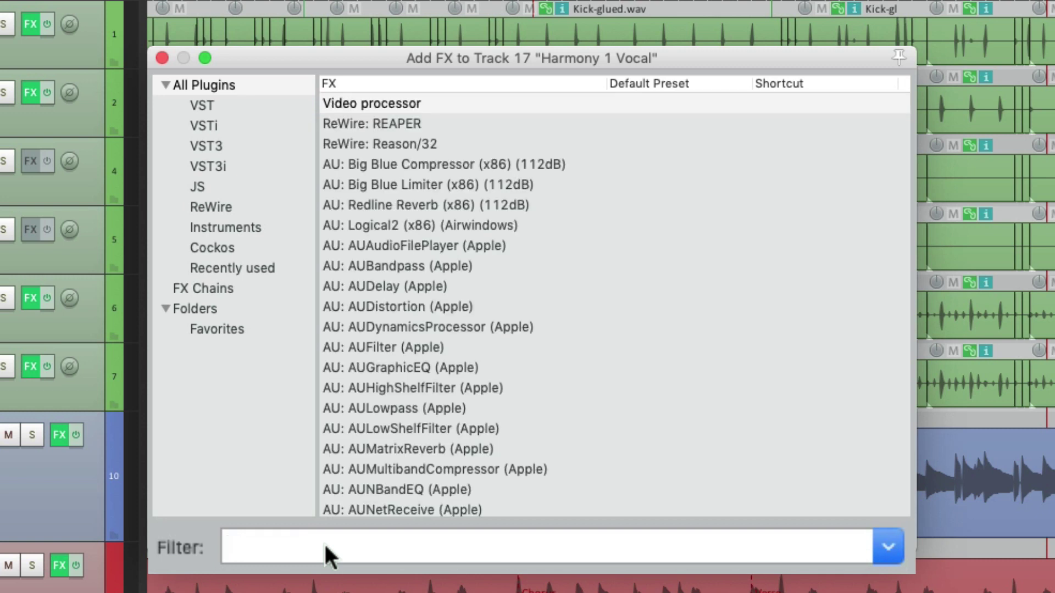
pyautogui.write('r')
pyautogui.write(' filter"')
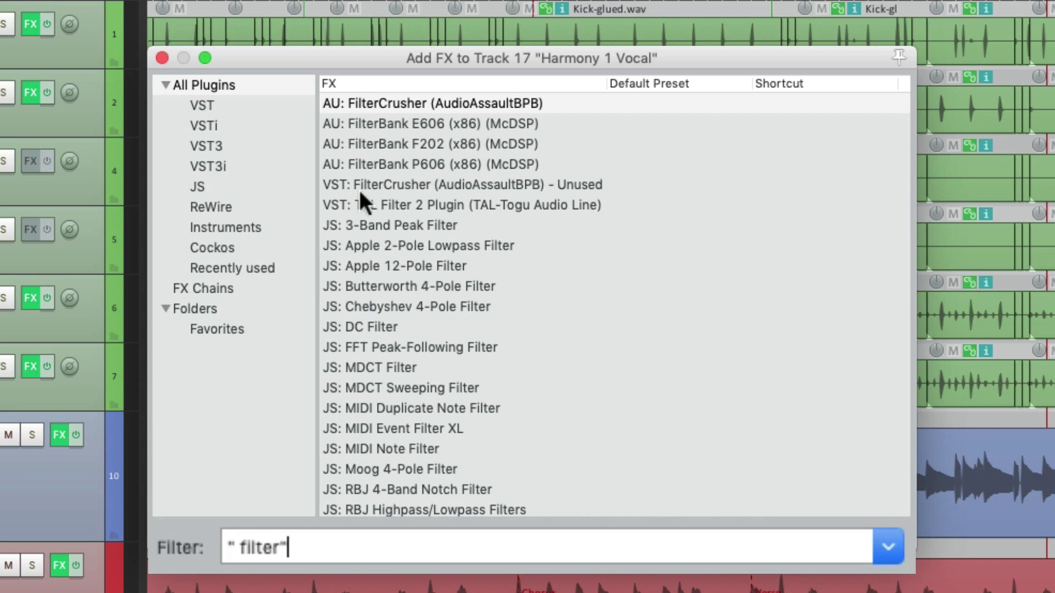
pyautogui.click(439, 103)
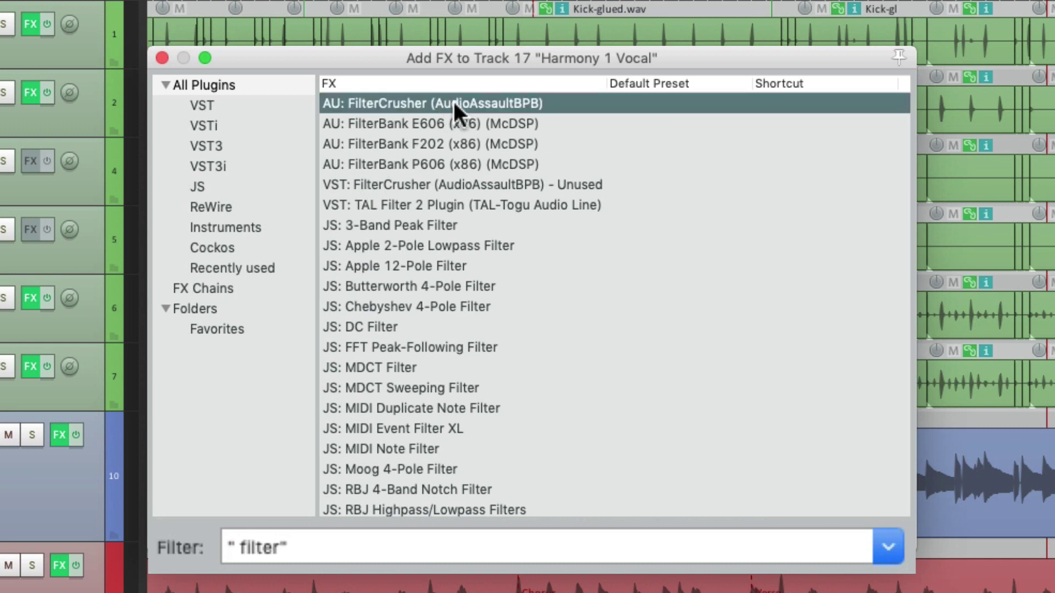
pyautogui.click(460, 120)
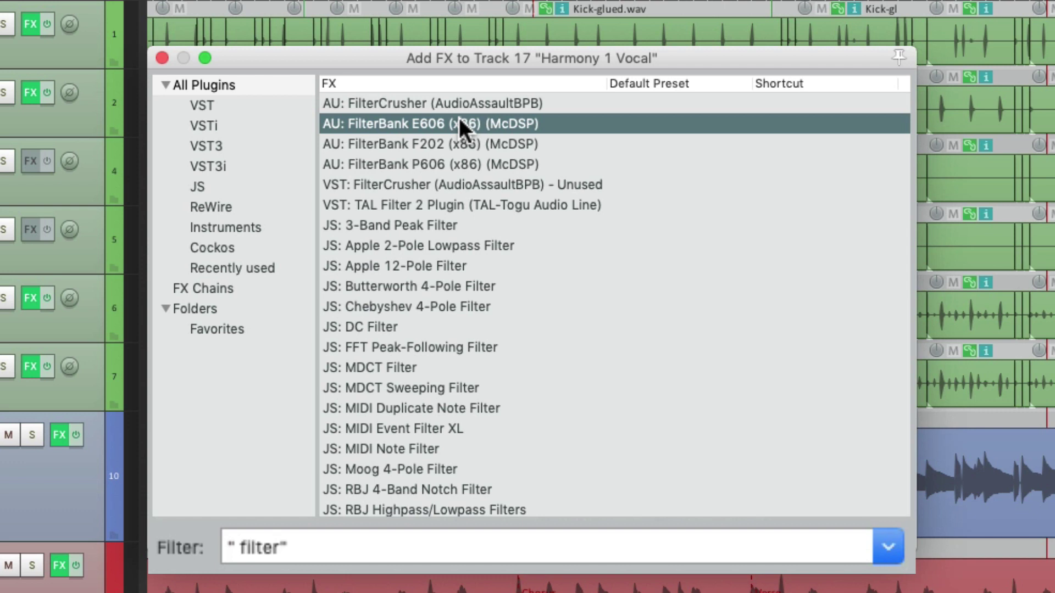
# Filter the plug-ins with the quoted text "filter ", including a trailing space, and highlight AUHighShelfFilter and AULowShelfFilter
pyautogui.click(308, 541)
pyautogui.press('super+a')
pyautogui.write('"filter')
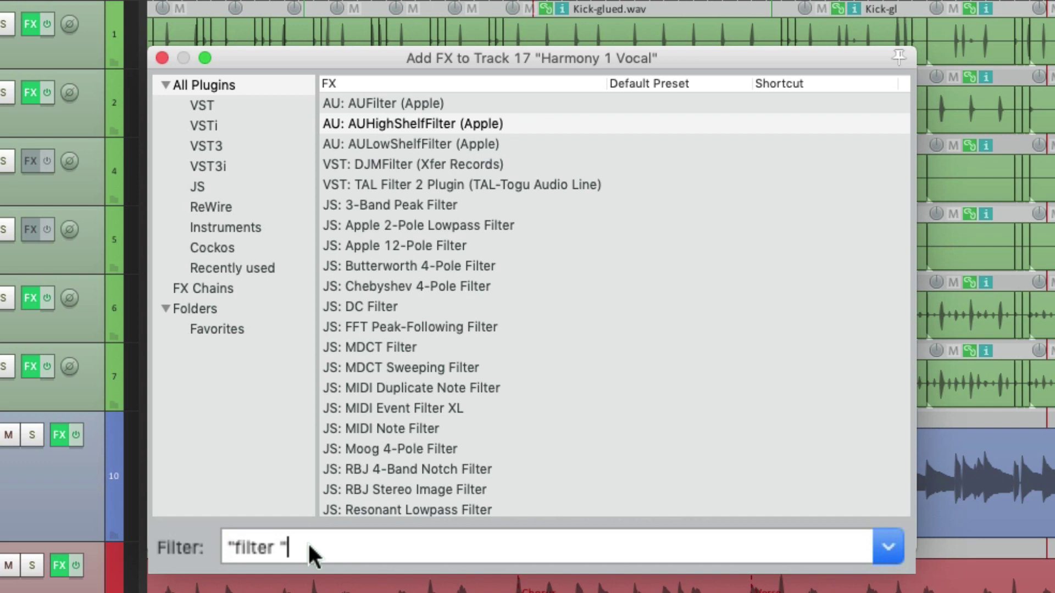
pyautogui.click(510, 122)
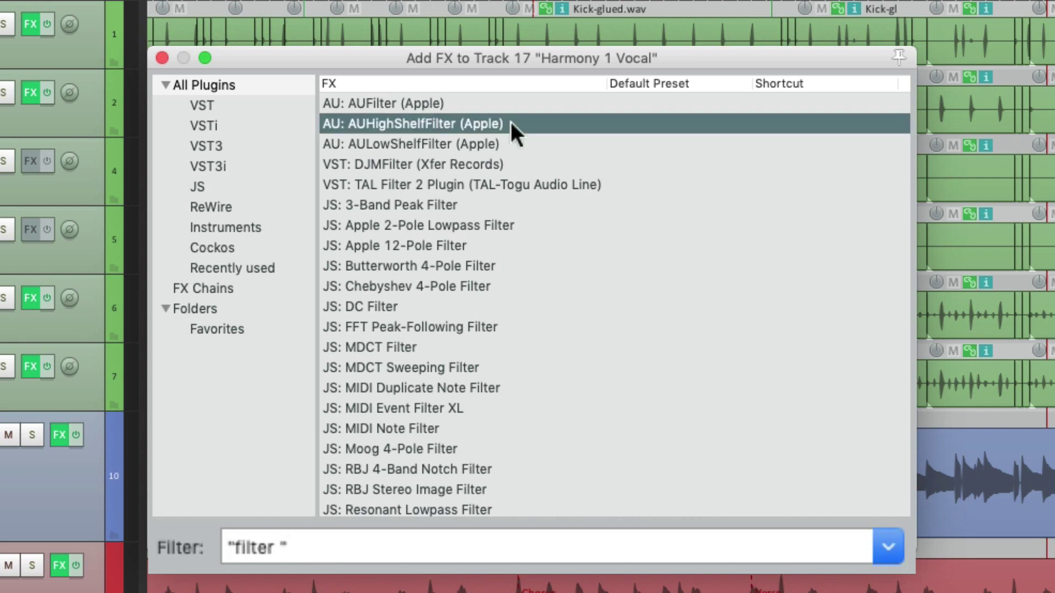
pyautogui.click(511, 142)
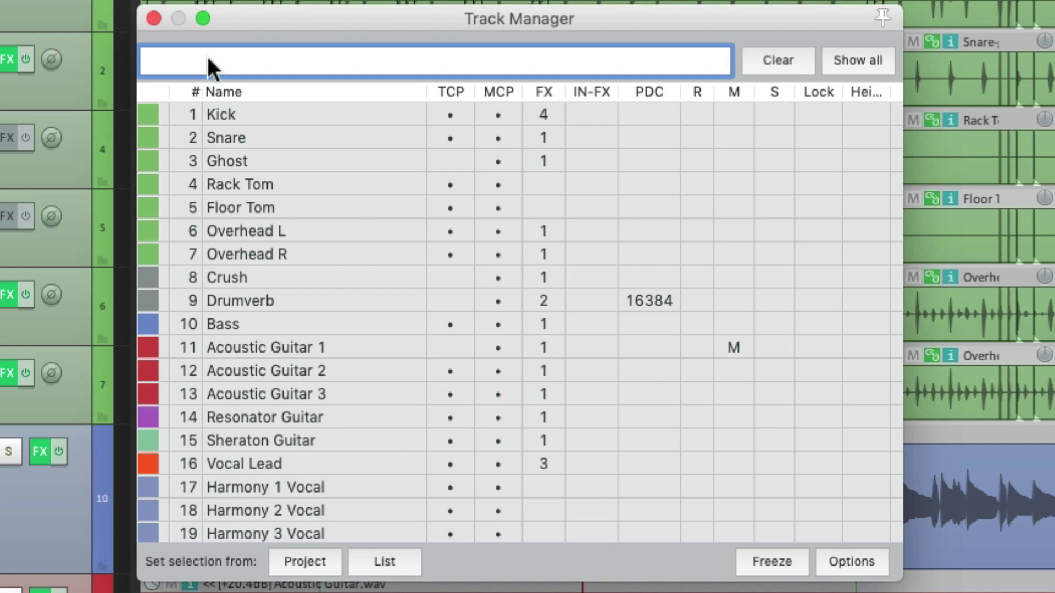
# Filter the Track Manager's tracks with ^vocal and compare by replacing the filter with plain vocal
pyautogui.write('^')
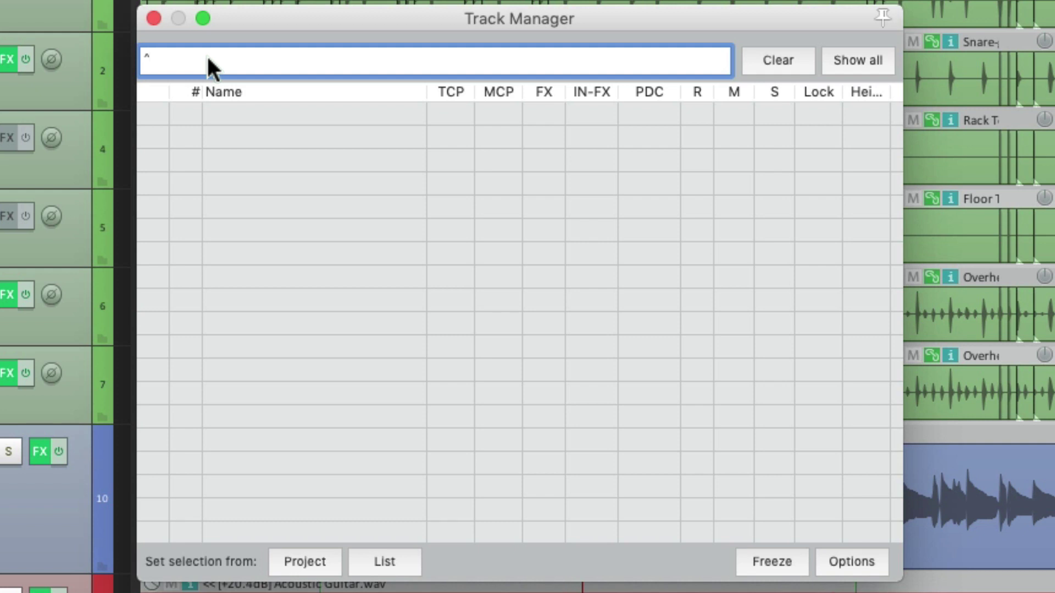
pyautogui.write('vocal')
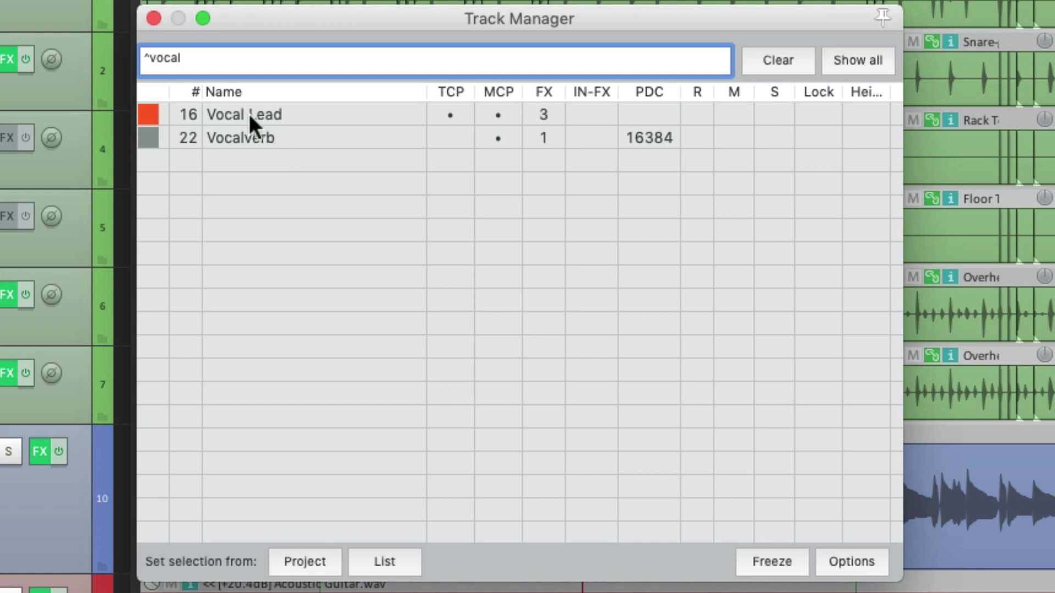
pyautogui.press('BackSpace')
pyautogui.press('BackSpace')
pyautogui.press('BackSpace')
pyautogui.press('BackSpace')
pyautogui.press('BackSpace')
pyautogui.press('BackSpace')
pyautogui.write('vocal')
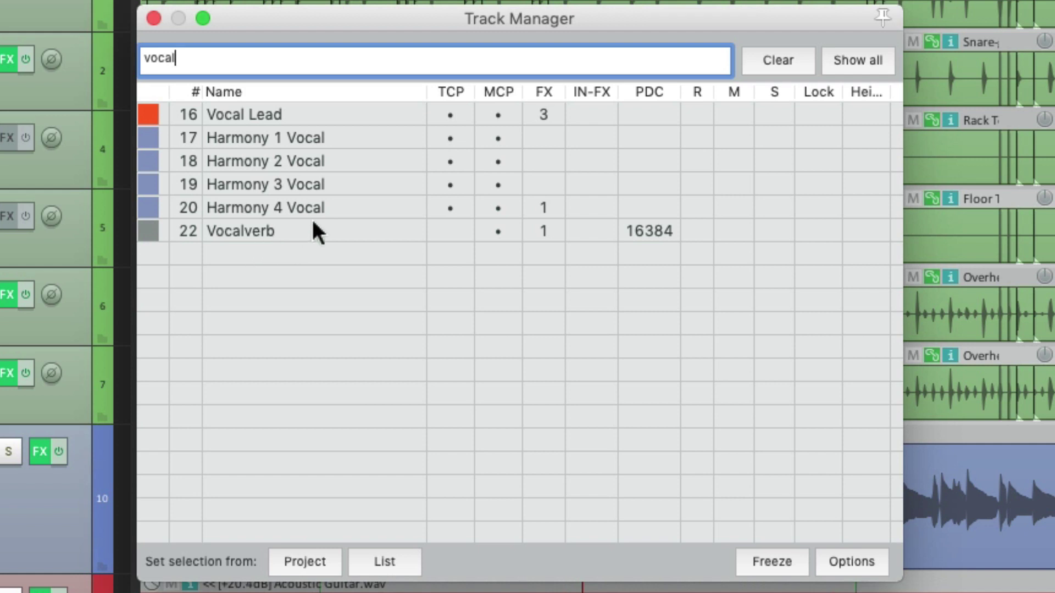
# Put a caret in front of the track filter, making it ^vocal, to list only names beginning with vocal
pyautogui.press('Left')
pyautogui.press('Left')
pyautogui.press('Left')
pyautogui.press('Left')
pyautogui.press('Left')
pyautogui.write('^')
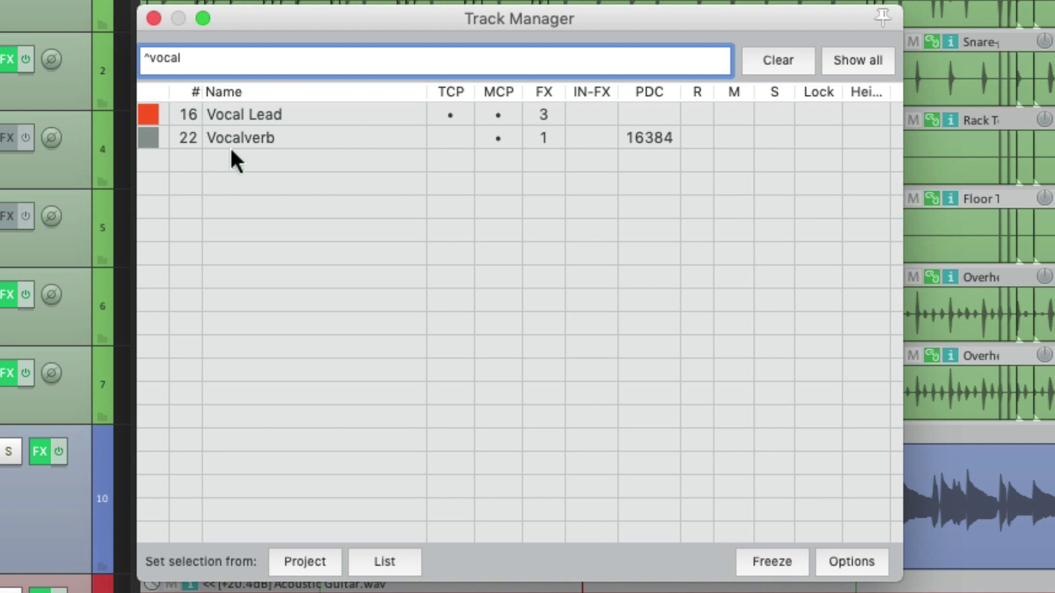
# Change the Track Manager filter to vocal$ to list only names ending in vocal, comparing with plain vocal
pyautogui.press('BackSpace')
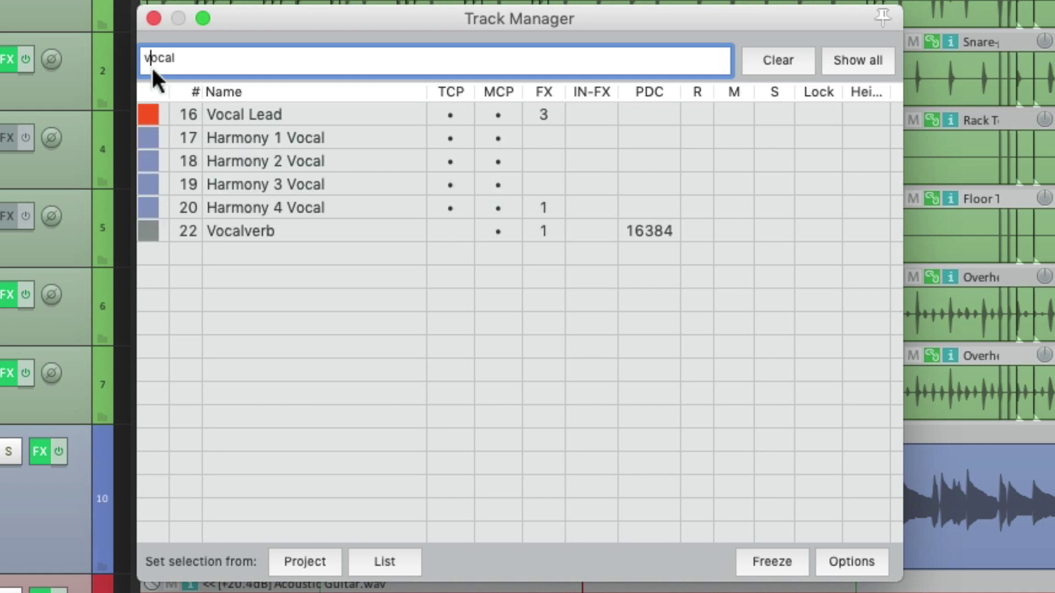
pyautogui.write('$')
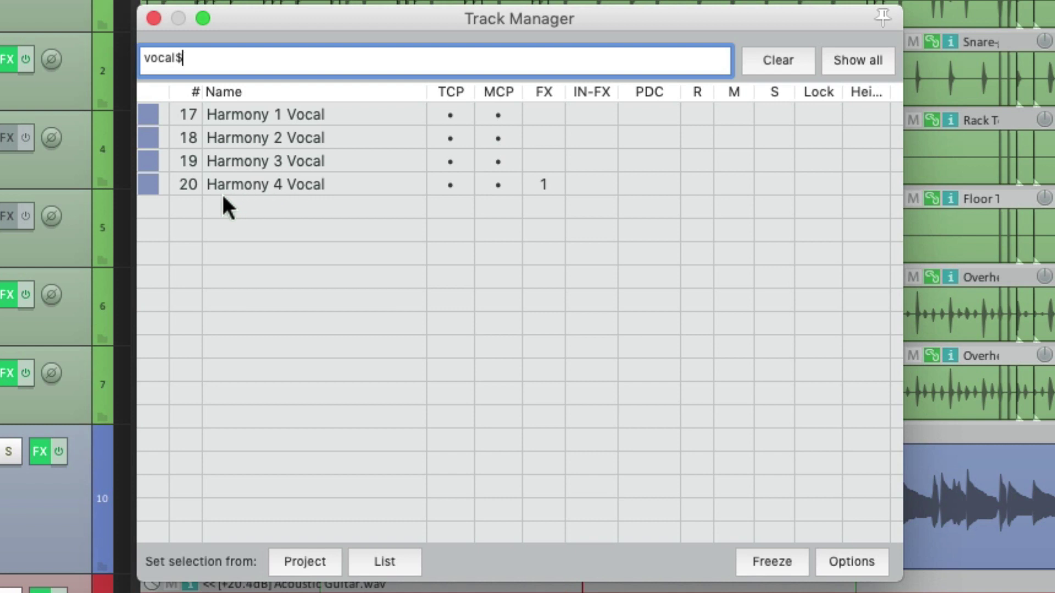
pyautogui.press('BackSpace')
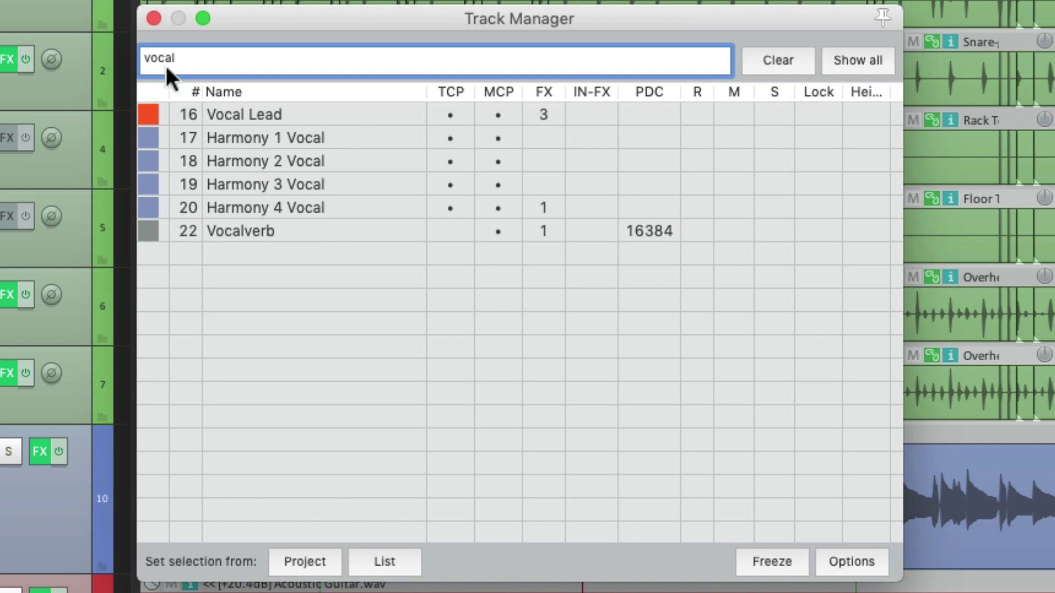
pyautogui.write('$')
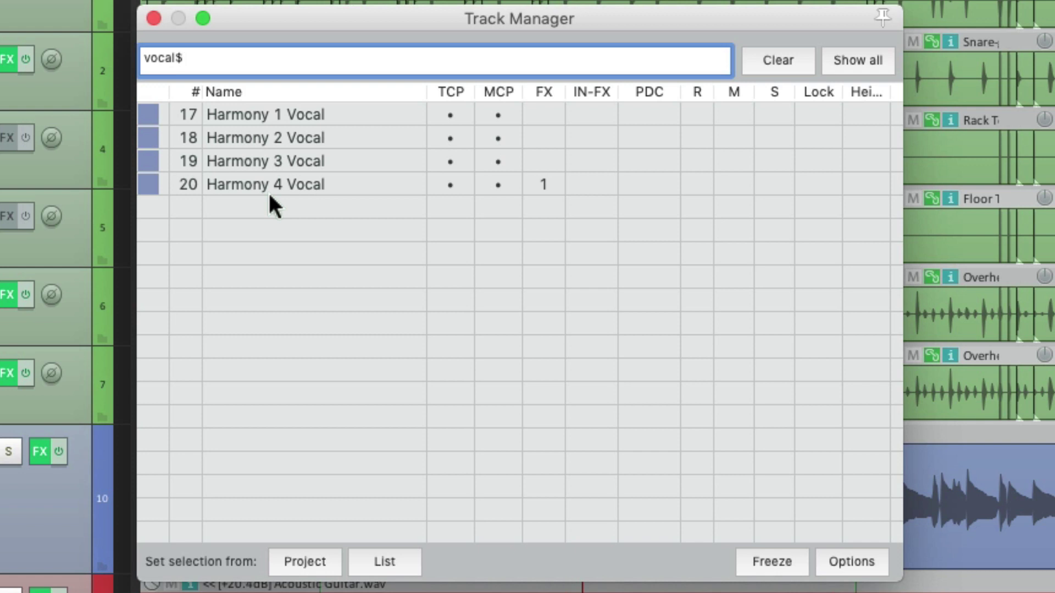
# Open the FX browser for track 17, filter it with luft, and add VST: Luftikus (lkjb) to the track
pyautogui.press('f')
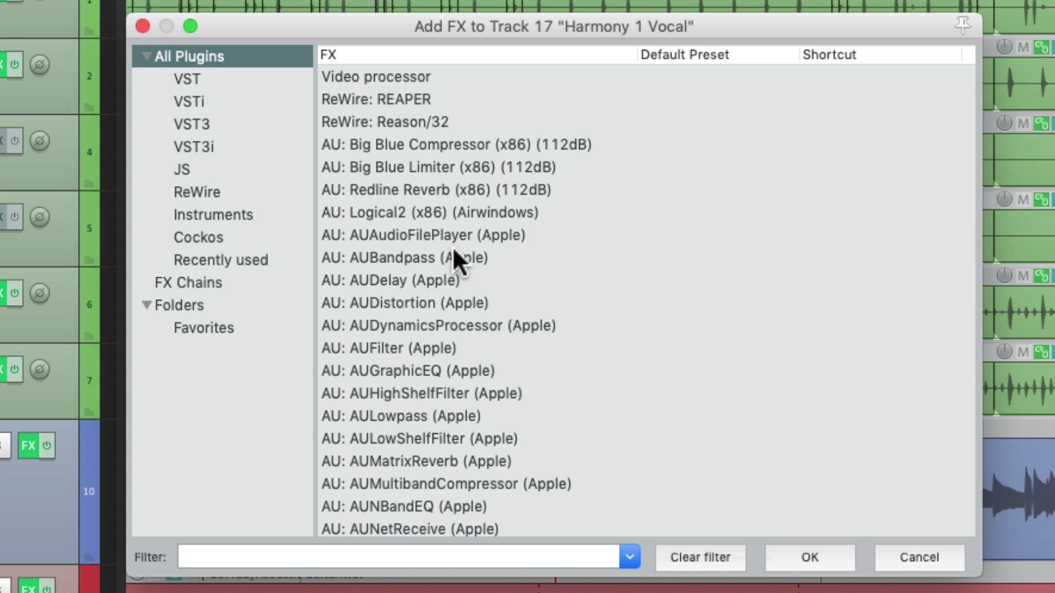
pyautogui.write('luft')
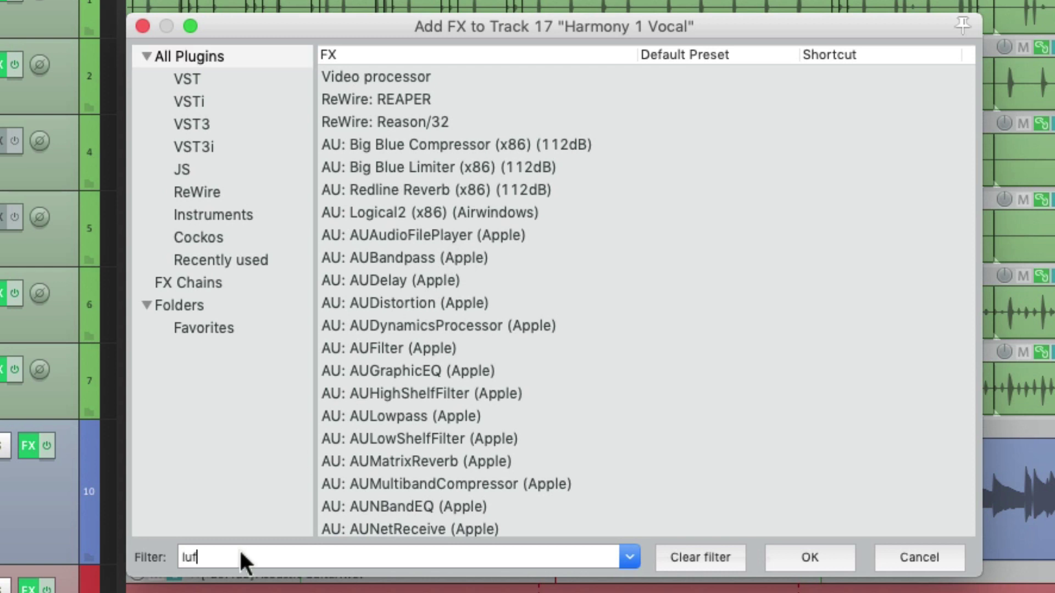
pyautogui.click(509, 78)
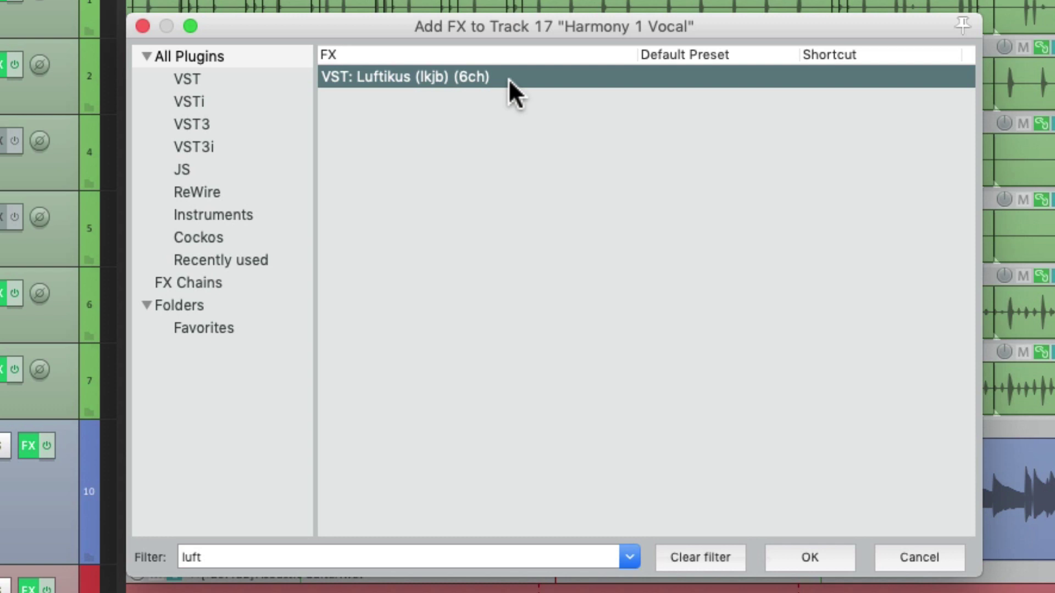
pyautogui.doubleClick(508, 77)
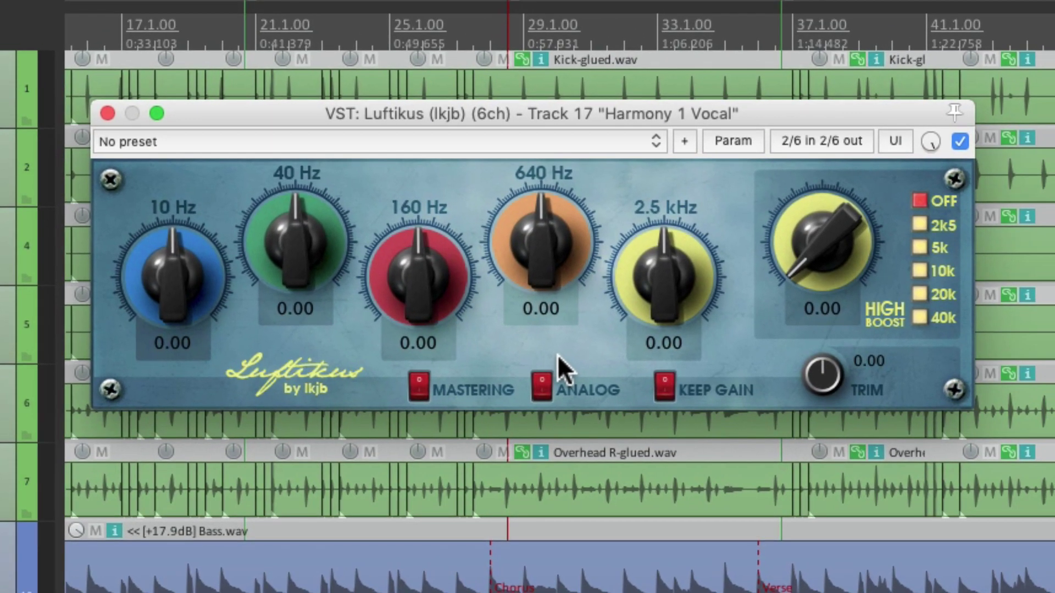
# Boost Luftikus's 640 Hz band to 5.90 and its 2.5 kHz band to 4.60, and close the plug-in window
pyautogui.moveTo(525, 243); pyautogui.dragTo(513, 157)
pyautogui.moveTo(655, 278); pyautogui.dragTo(643, 203)
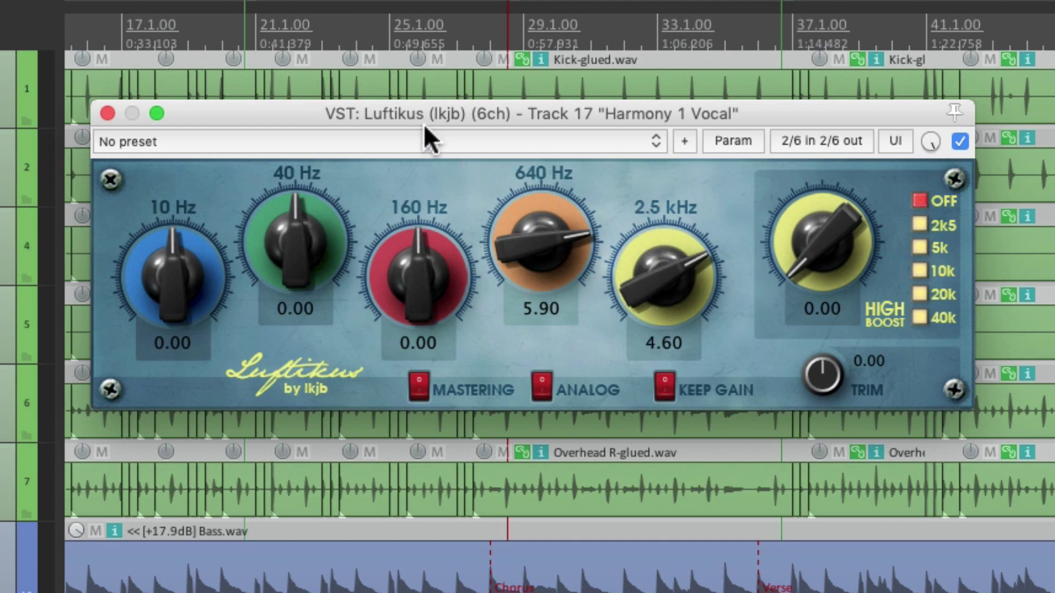
pyautogui.click(108, 113)
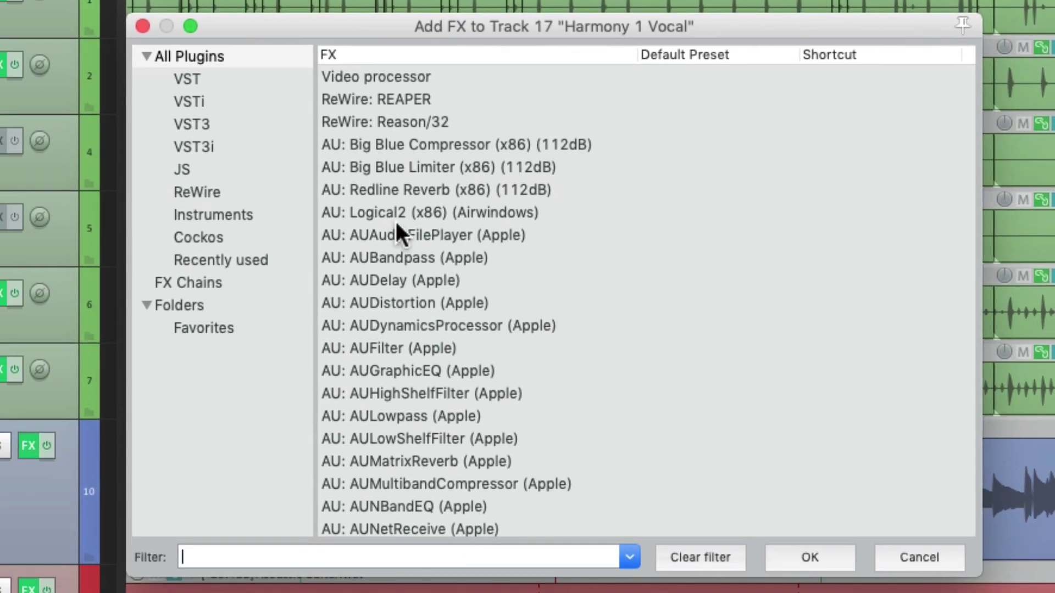
# Filter the FX browser with eq and look through the listed equalizer plug-ins
pyautogui.write('eq')
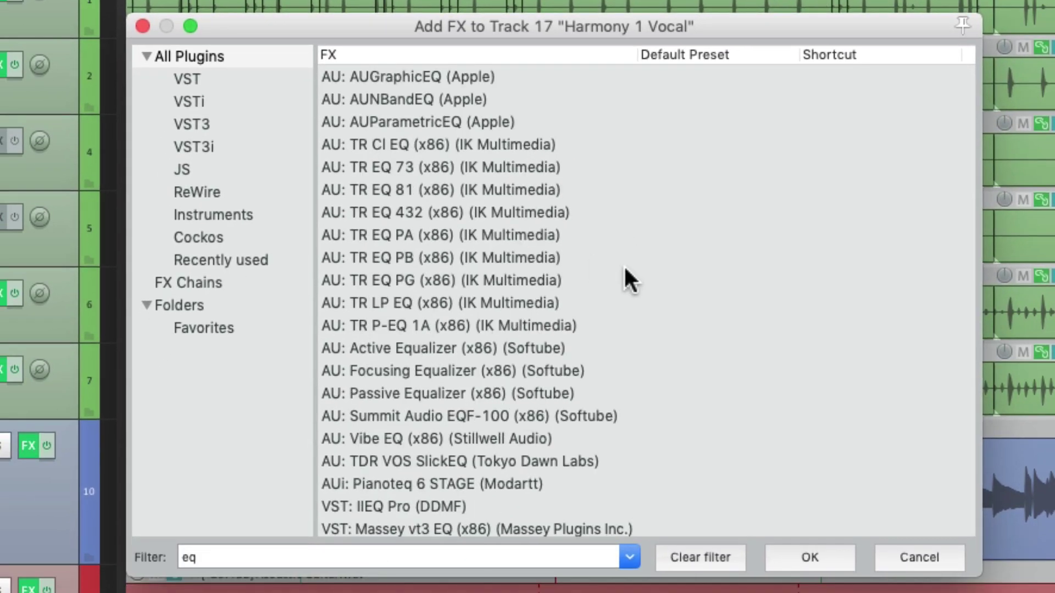
pyautogui.scroll(-10, 624, 265)
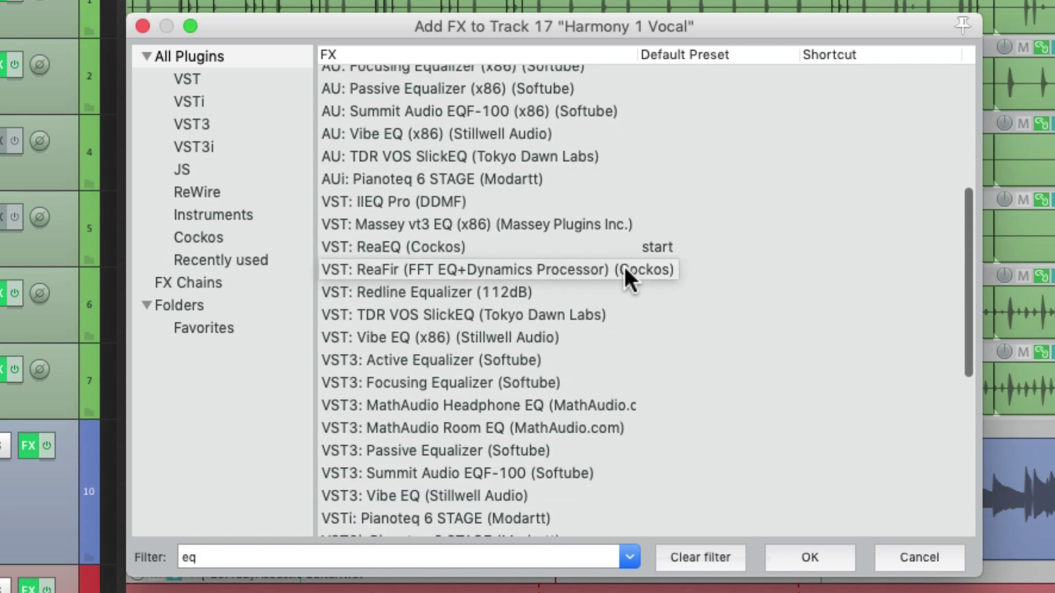
# Replace the FX browser's filter with luft and select VST: Luftikus (lkjb)
pyautogui.press('BackSpace')
pyautogui.press('BackSpace')
pyautogui.write('luft')
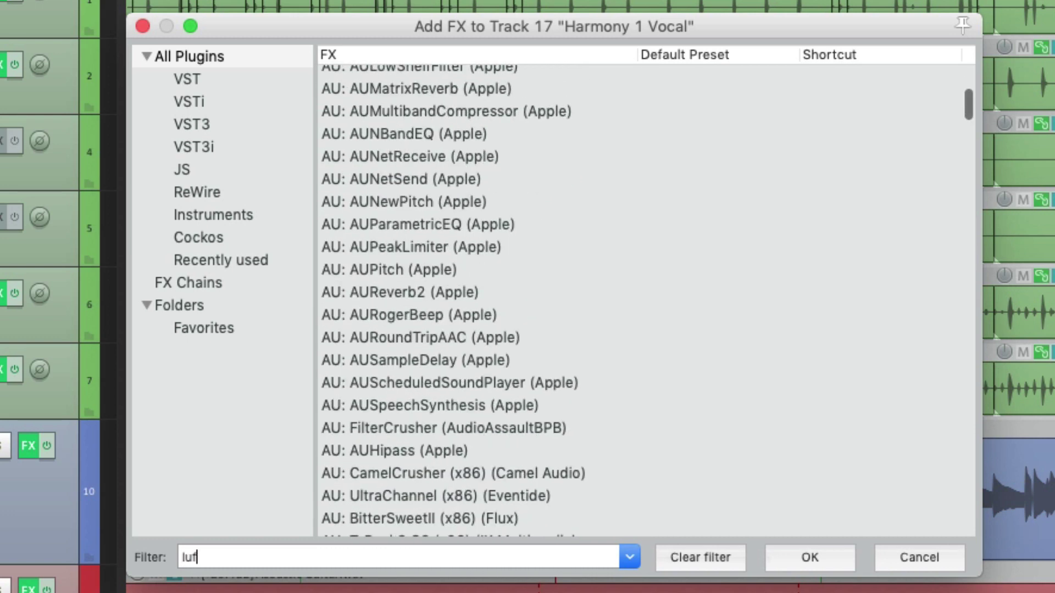
pyautogui.click(500, 77)
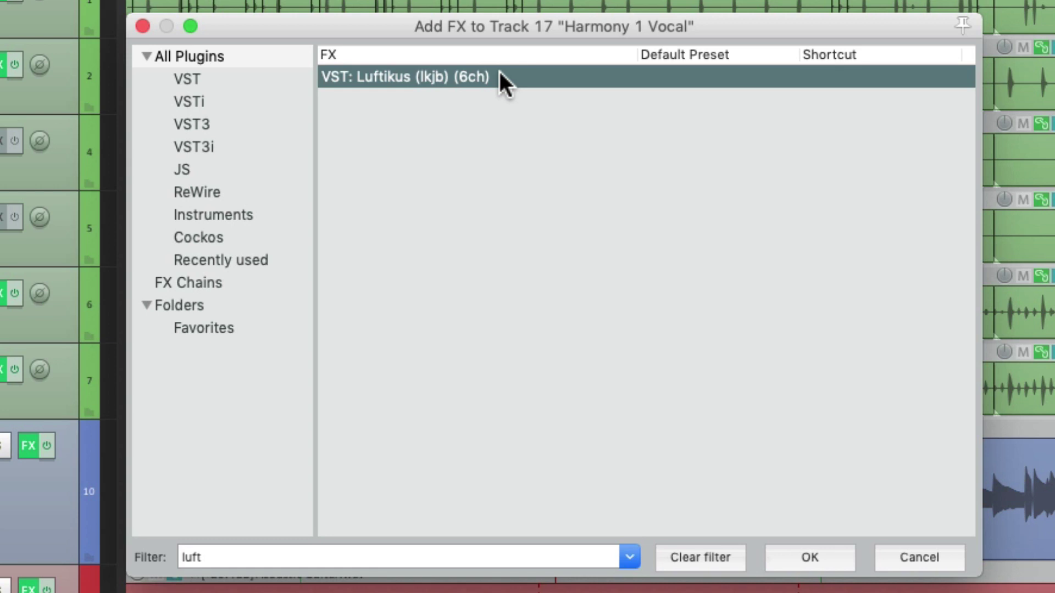
# Rename the Luftikus plug-in to Luftikus EQ (lkjb) (6ch)
pyautogui.rightClick(499, 72)
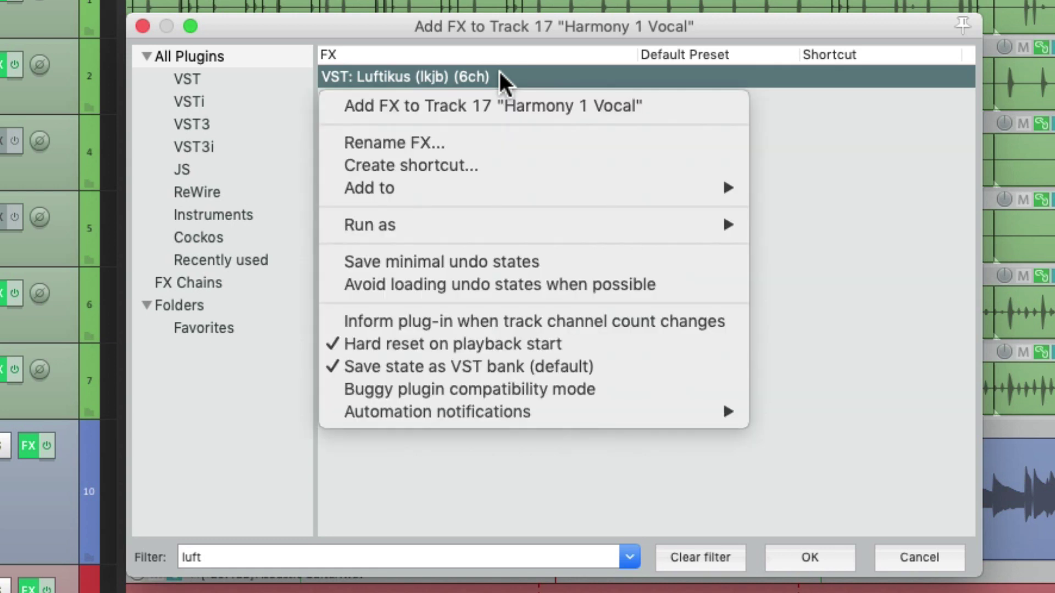
pyautogui.click(480, 142)
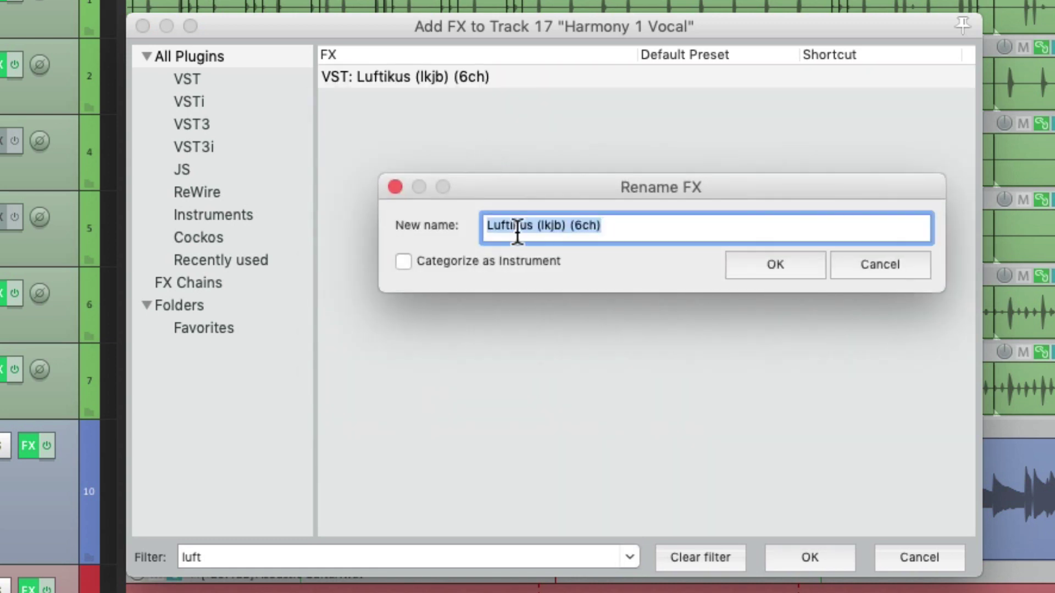
pyautogui.click(535, 223)
pyautogui.write('EQ')
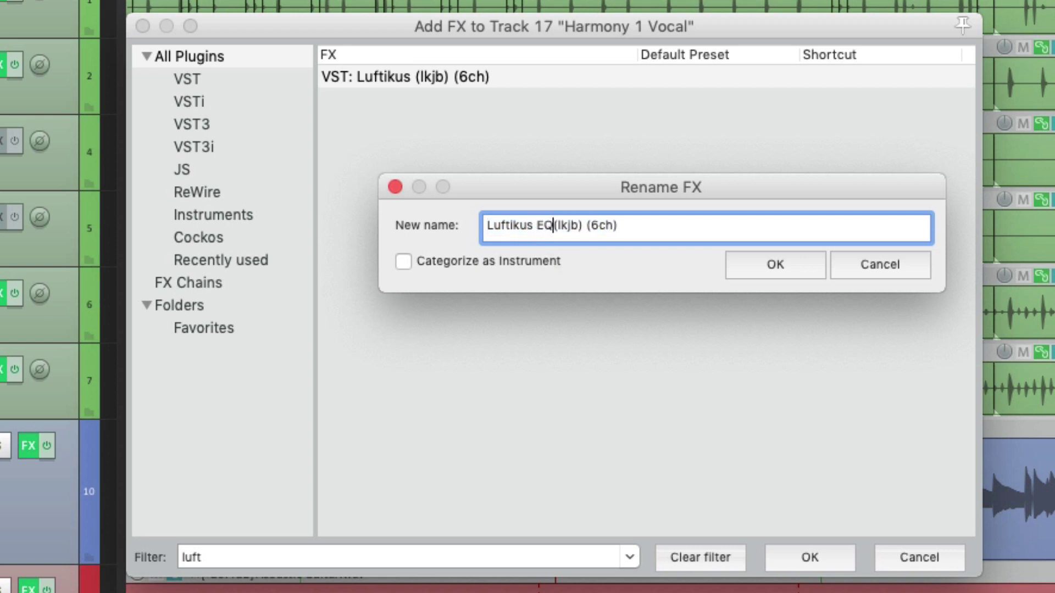
pyautogui.click(755, 265)
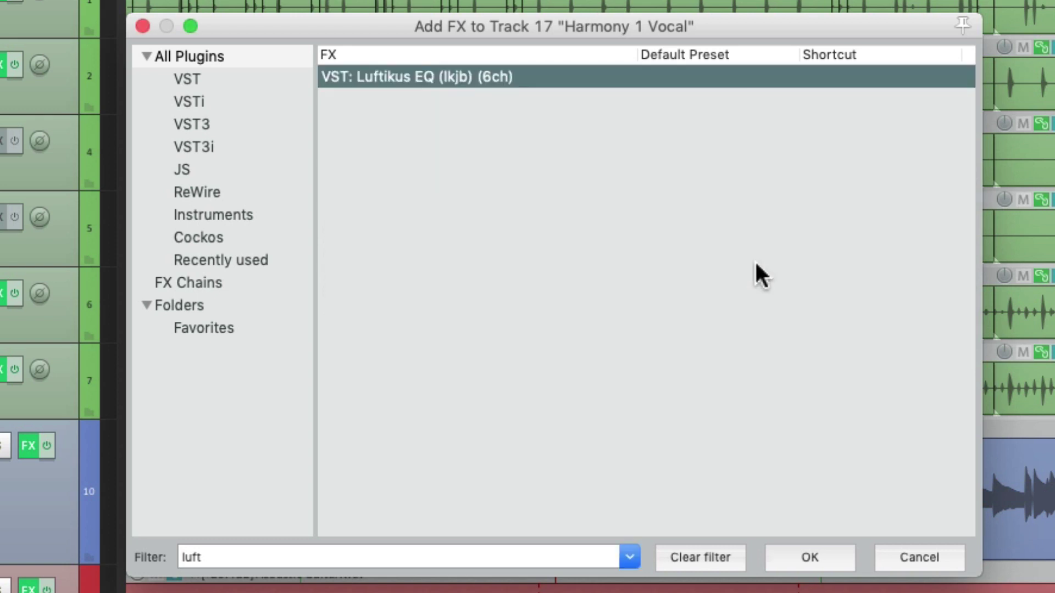
# Replace the FX browser's filter with EQ and select VST: Luftikus EQ (lkjb) (6ch) among the equalizers
pyautogui.click(669, 567)
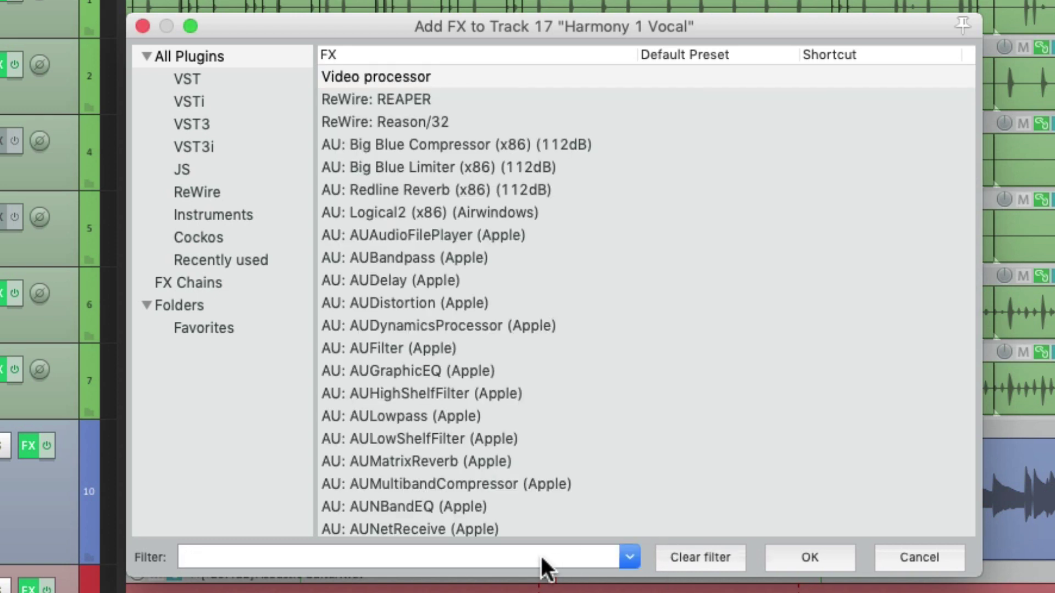
pyautogui.write('EQ')
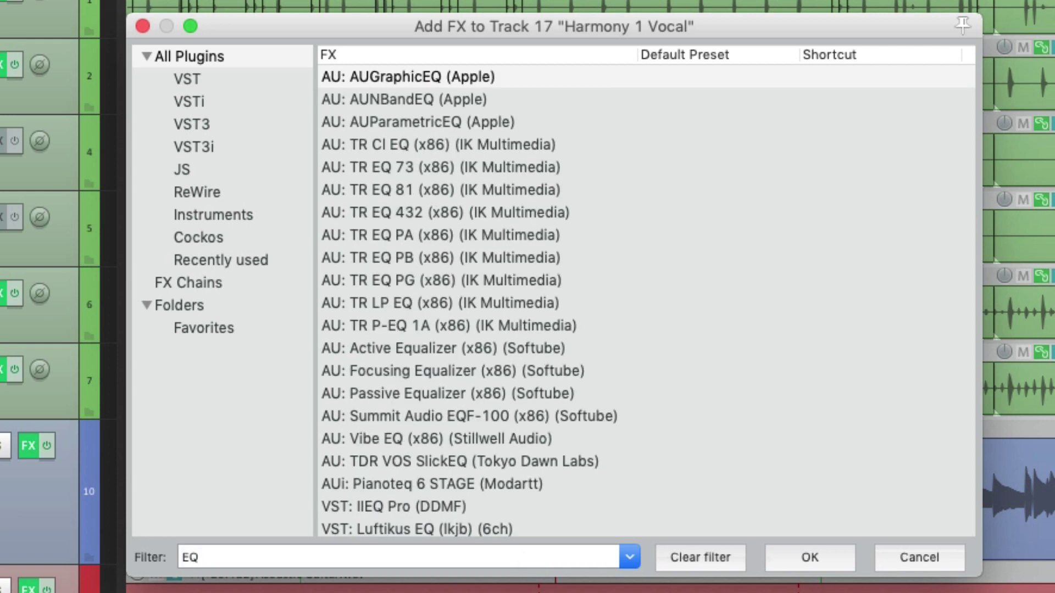
pyautogui.scroll(-3, 677, 255)
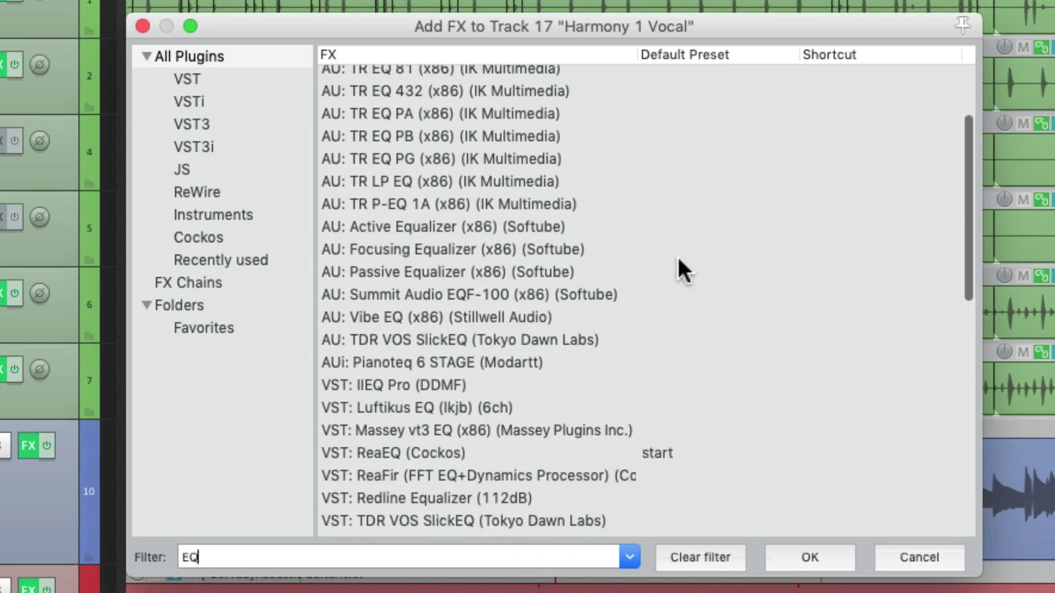
pyautogui.click(563, 395)
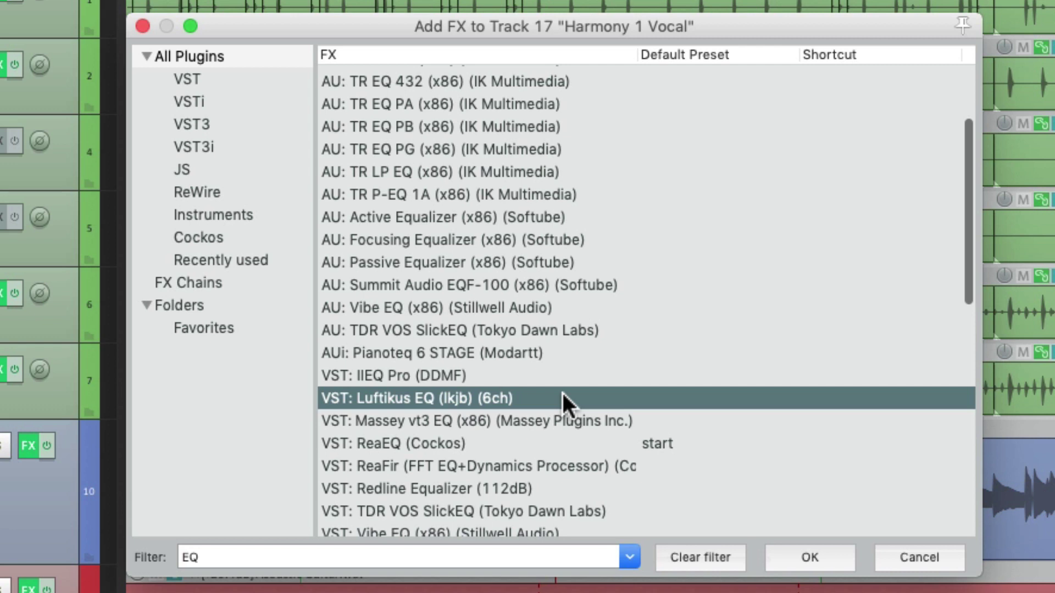